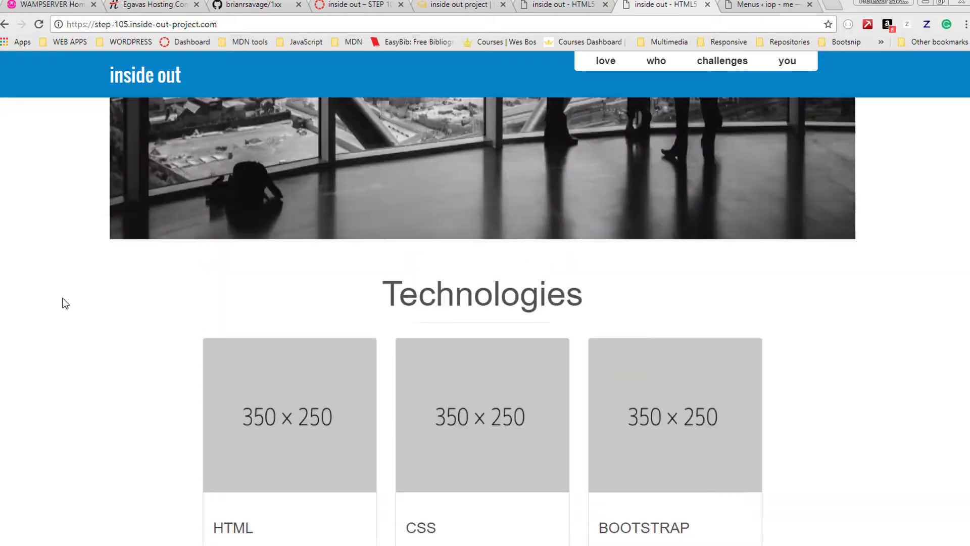
# Step: Look over the inside out home page, view the love page, and return to the home page
pyautogui.scroll(-15, 90, 216)
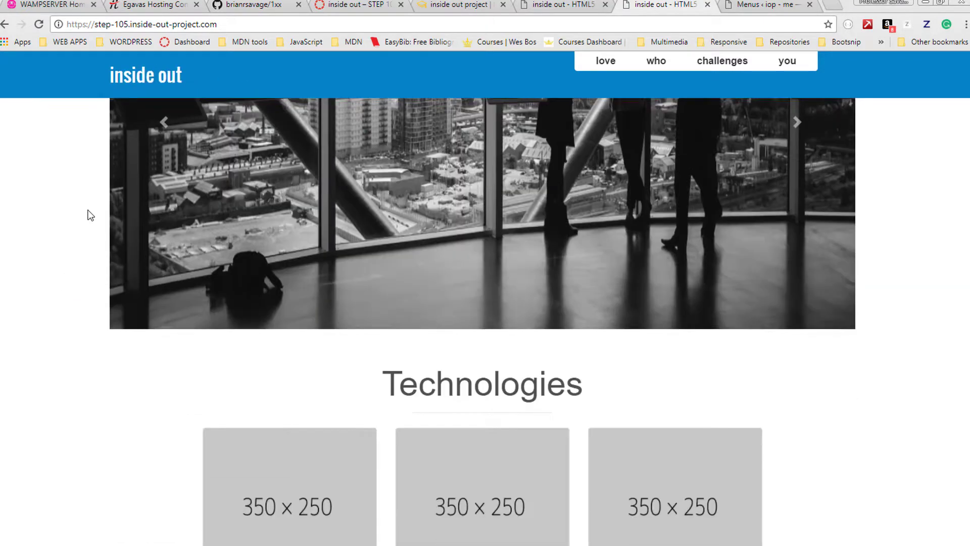
pyautogui.scroll(15, 90, 215)
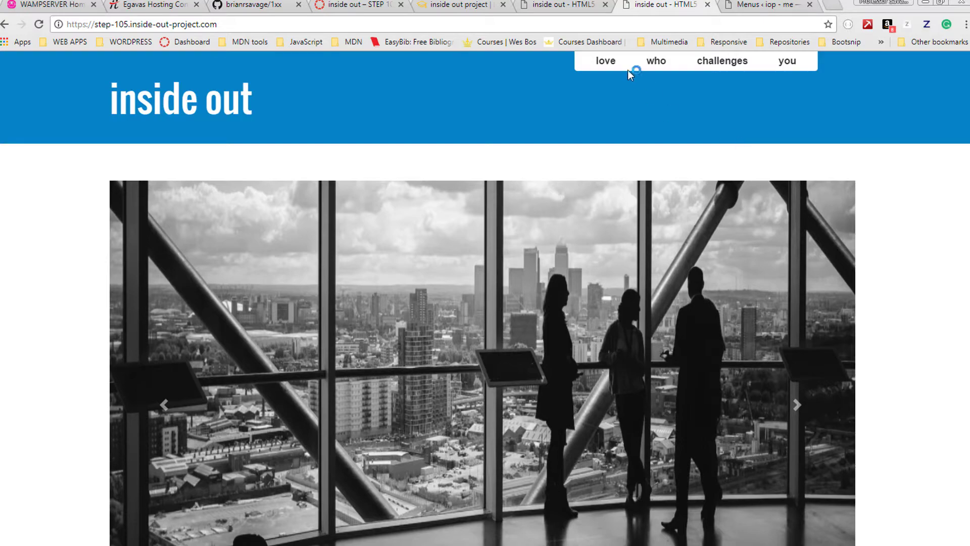
pyautogui.click(606, 62)
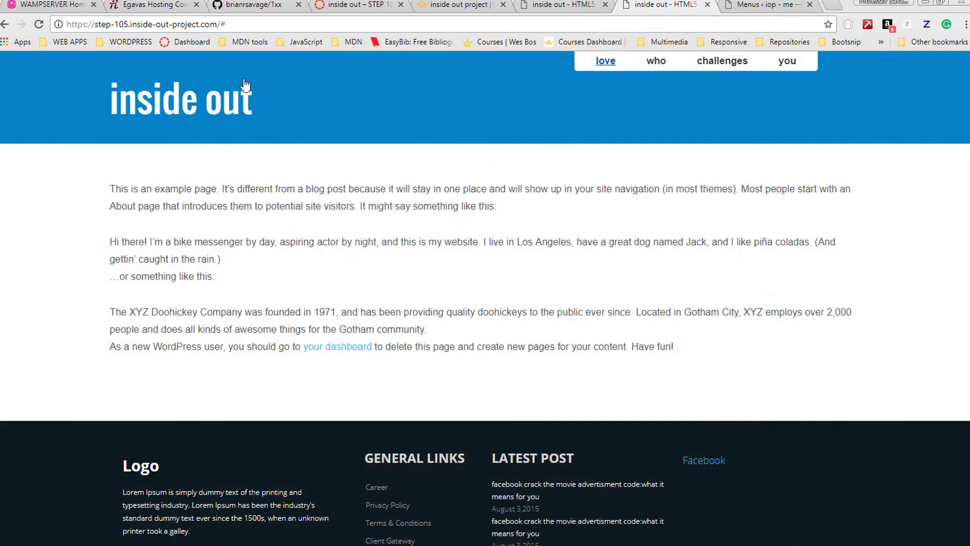
pyautogui.click(228, 98)
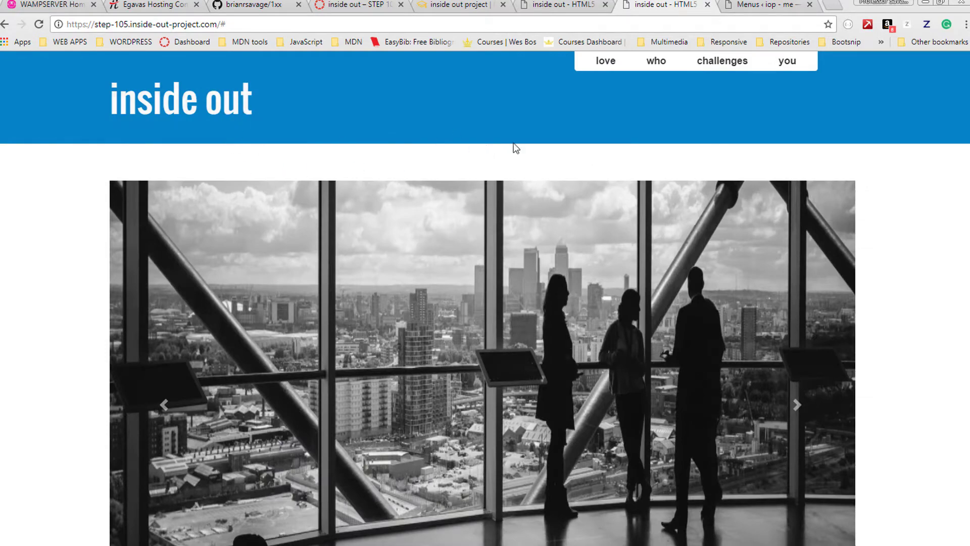
pyautogui.scroll(-15, 580, 233)
pyautogui.scroll(15, 580, 238)
# Step: Switch to the WordPress admin for iop - me and show the child pages of iop-html5 – home in the page list
pyautogui.click(753, 7)
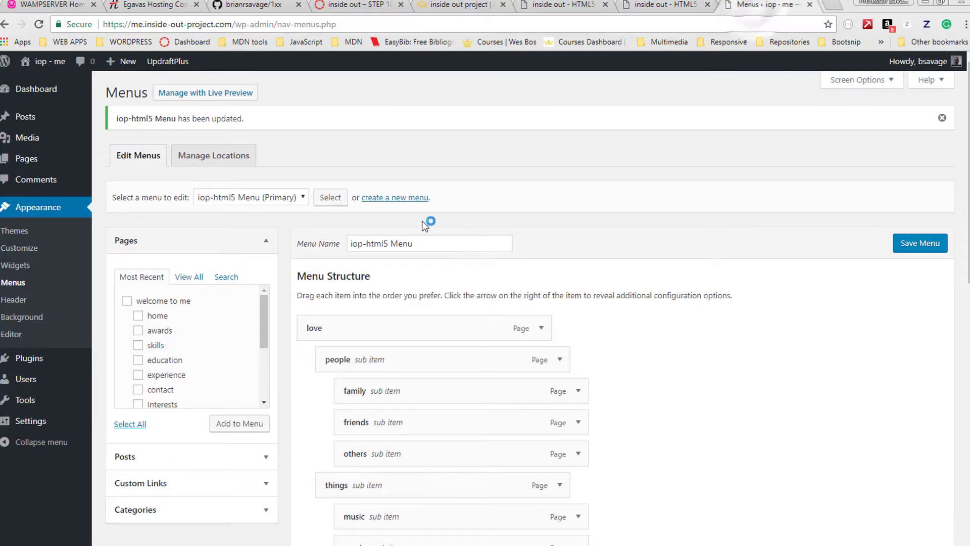
pyautogui.click(47, 158)
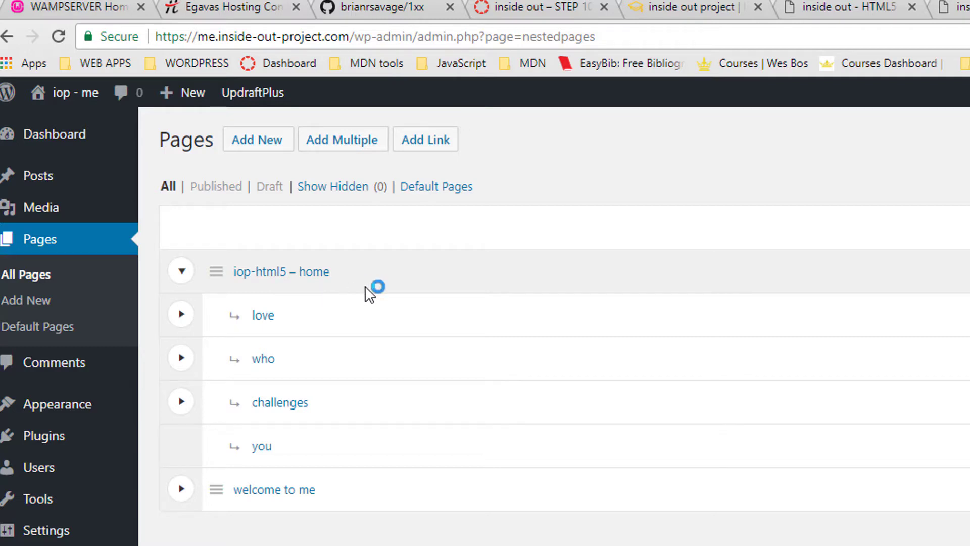
pyautogui.click(185, 278)
pyautogui.click(185, 279)
pyautogui.click(181, 273)
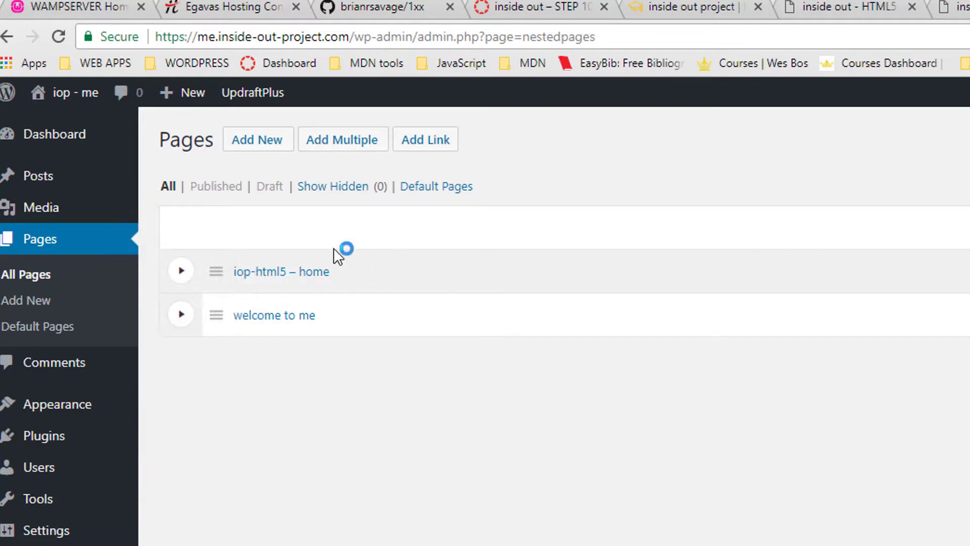
pyautogui.click(181, 271)
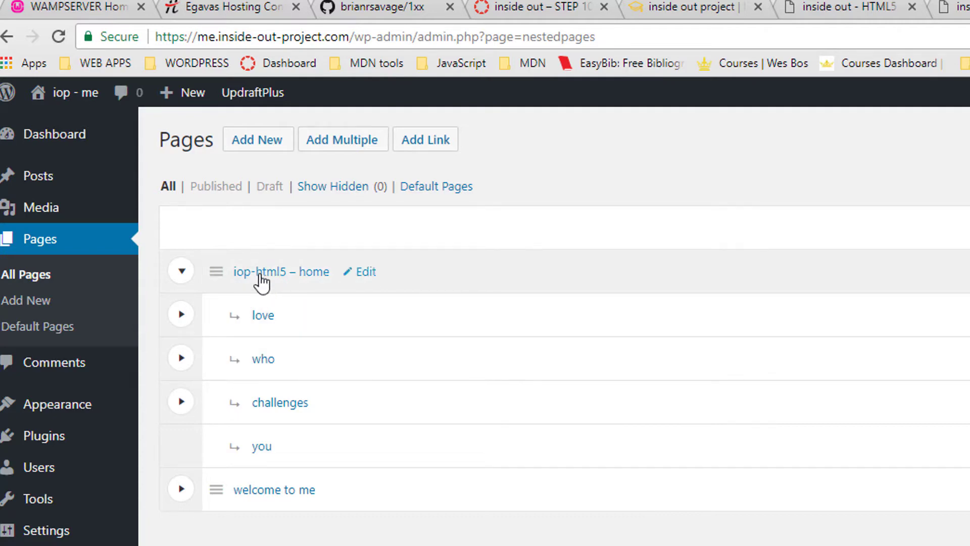
# Step: Open the iop-html5 – home page for editing and examine its title and the HTML for the carousel, Technologies cards and Products section
pyautogui.click(260, 275)
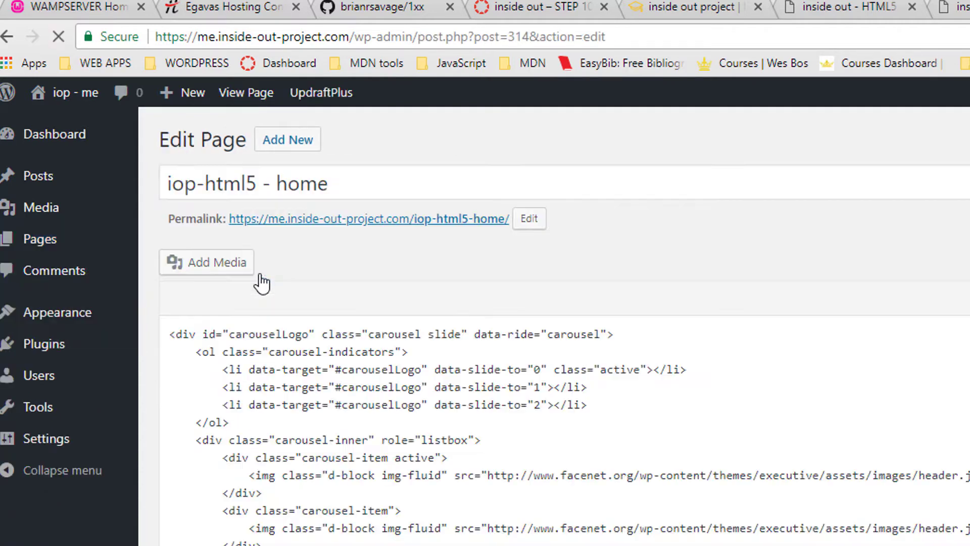
pyautogui.moveTo(324, 196); pyautogui.dragTo(162, 188)
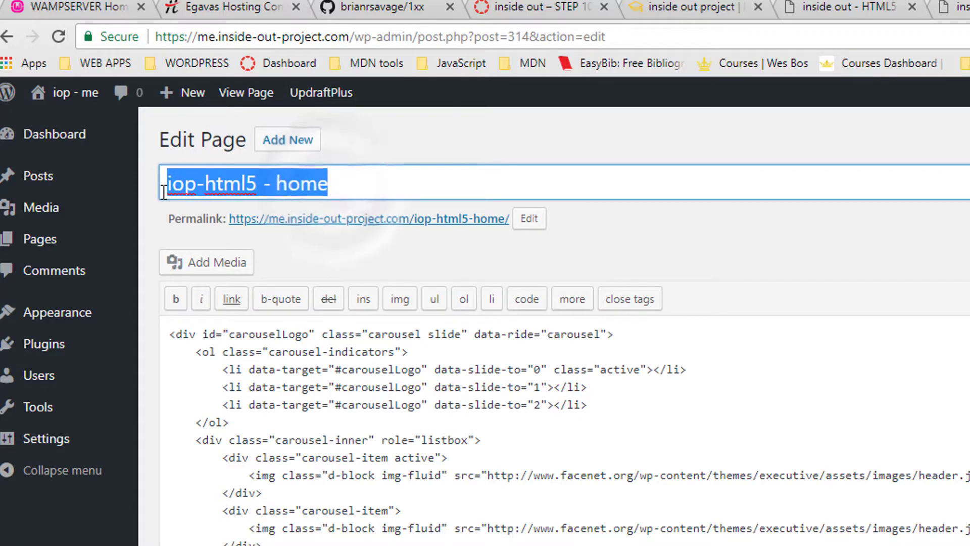
pyautogui.click(419, 190)
pyautogui.click(381, 441)
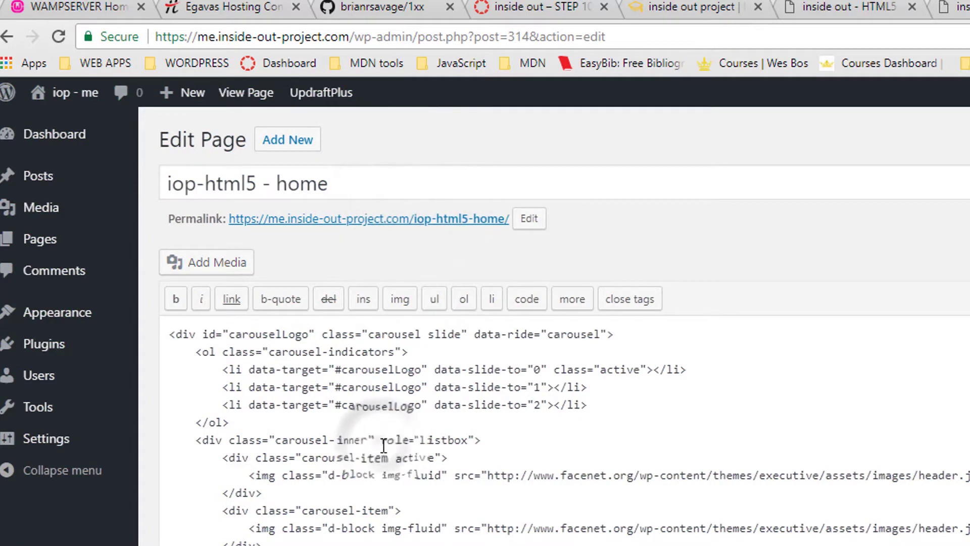
pyautogui.scroll(-2, 384, 445)
pyautogui.scroll(-2, 384, 445)
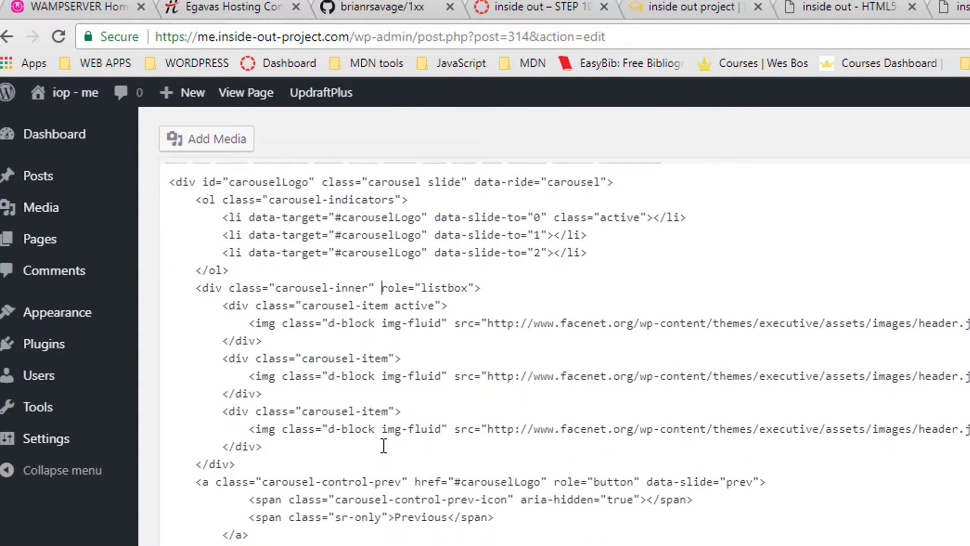
pyautogui.scroll(-8, 384, 445)
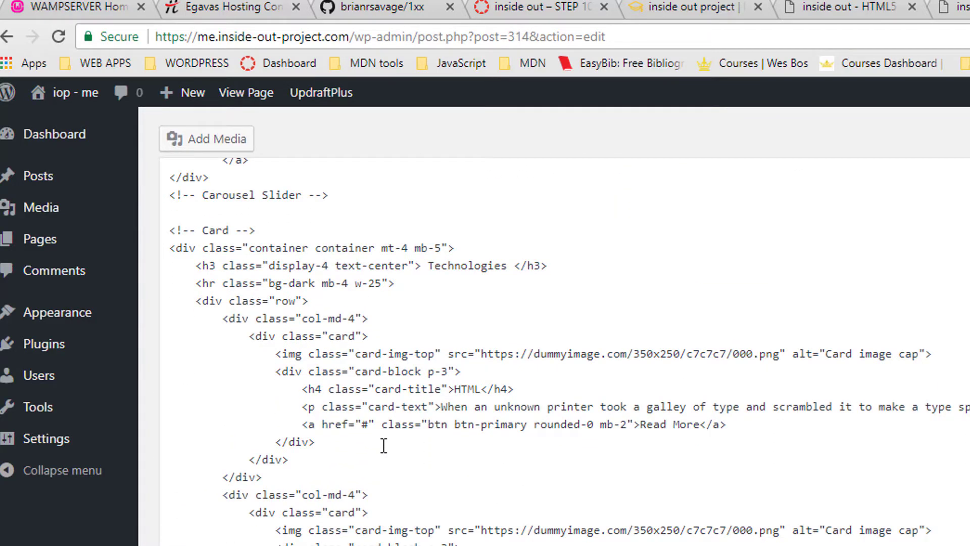
pyautogui.scroll(-6, 384, 445)
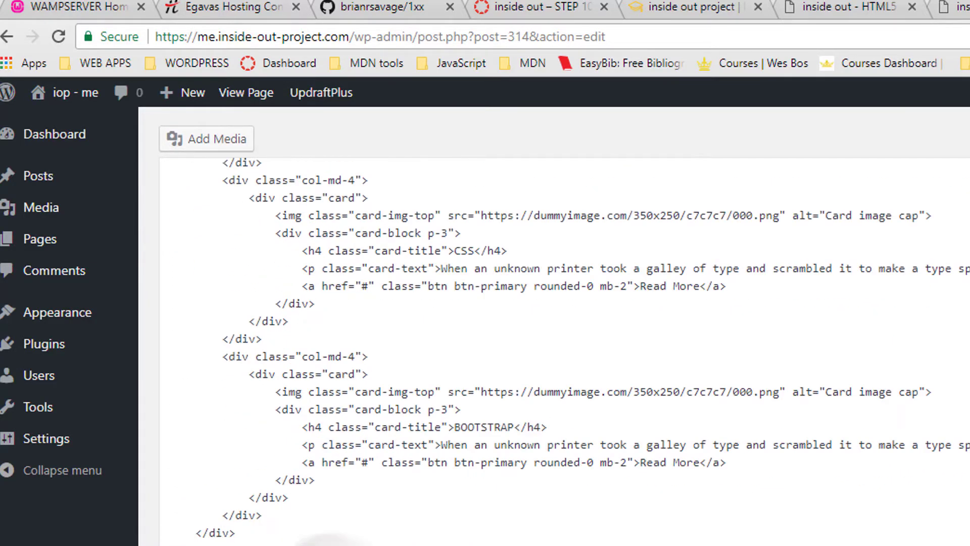
pyautogui.scroll(10, 383, 444)
pyautogui.scroll(-6, 384, 444)
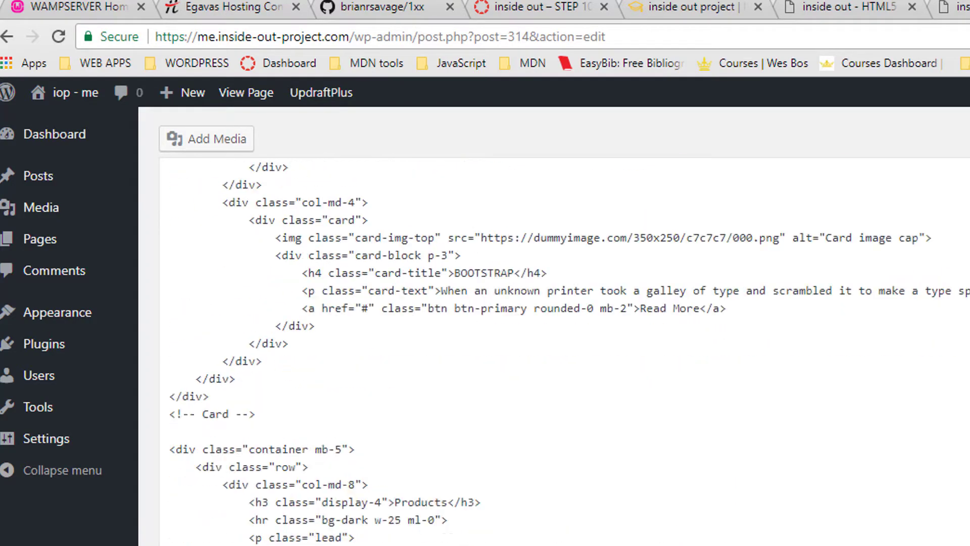
pyautogui.scroll(12, 384, 444)
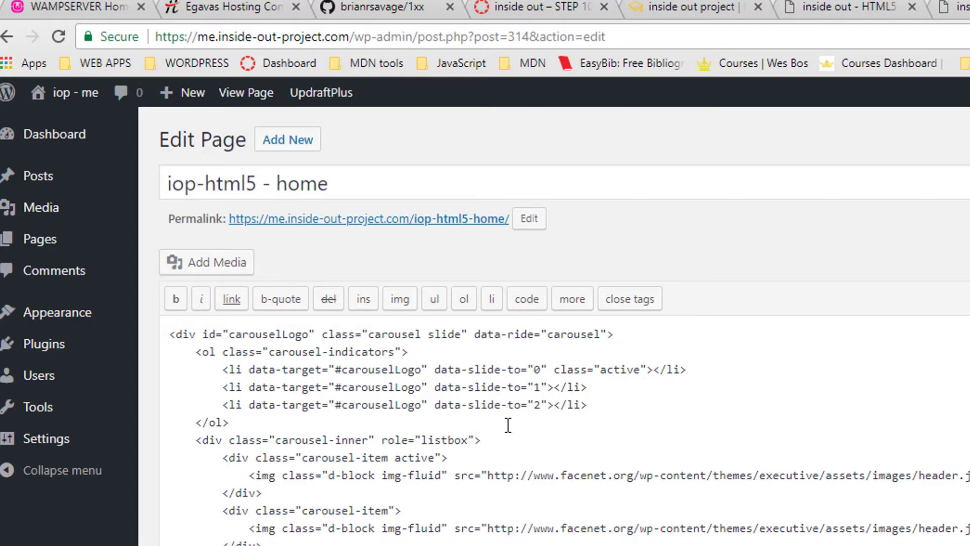
pyautogui.click(418, 388)
pyautogui.click(518, 360)
pyautogui.click(756, 261)
# Step: Return to the list of all pages, check the entries nested under iop-html5 – home, and collapse that page's tree
pyautogui.click(56, 233)
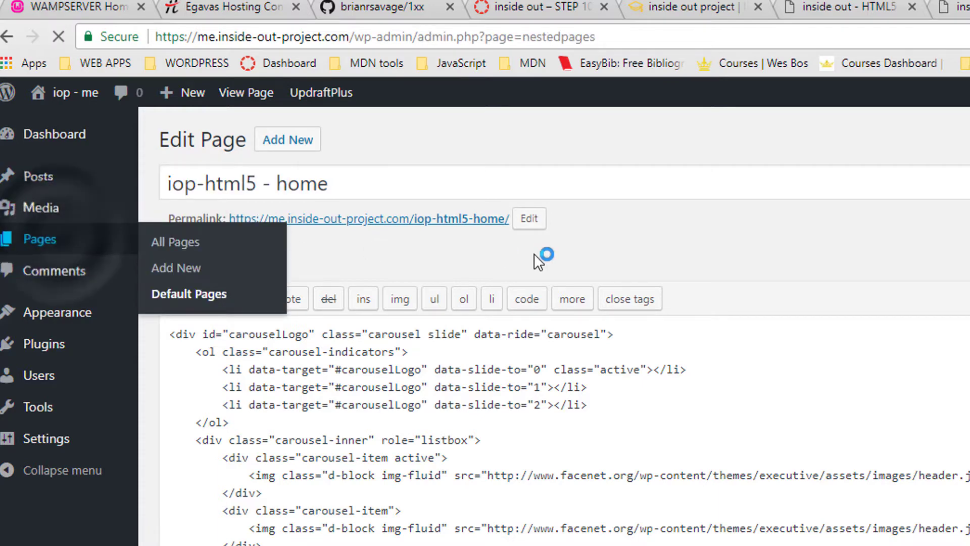
pyautogui.moveTo(286, 277)
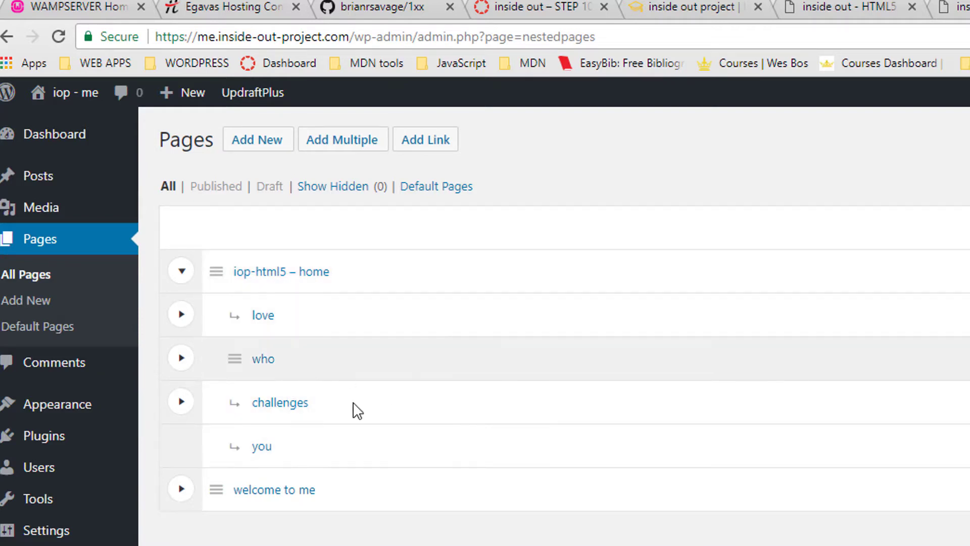
pyautogui.click(183, 317)
pyautogui.click(183, 318)
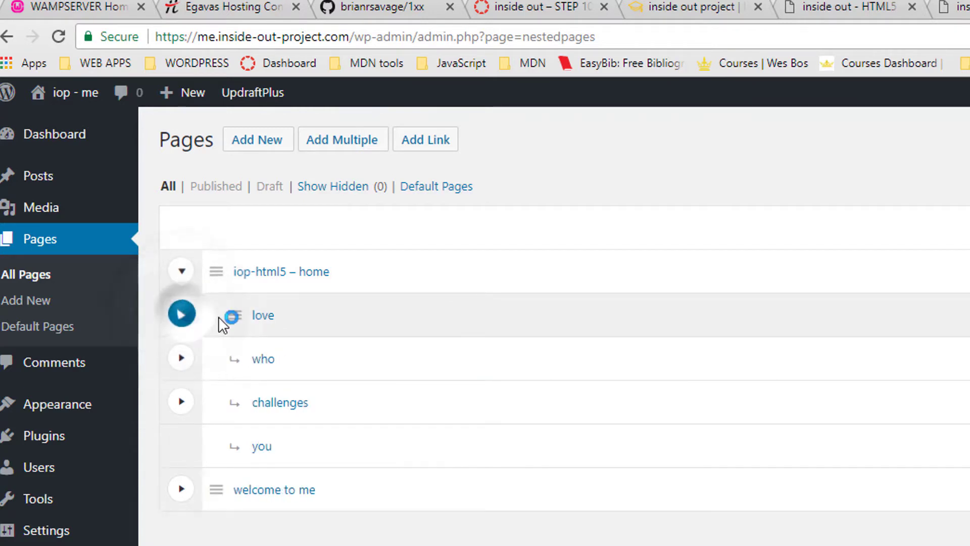
pyautogui.click(182, 272)
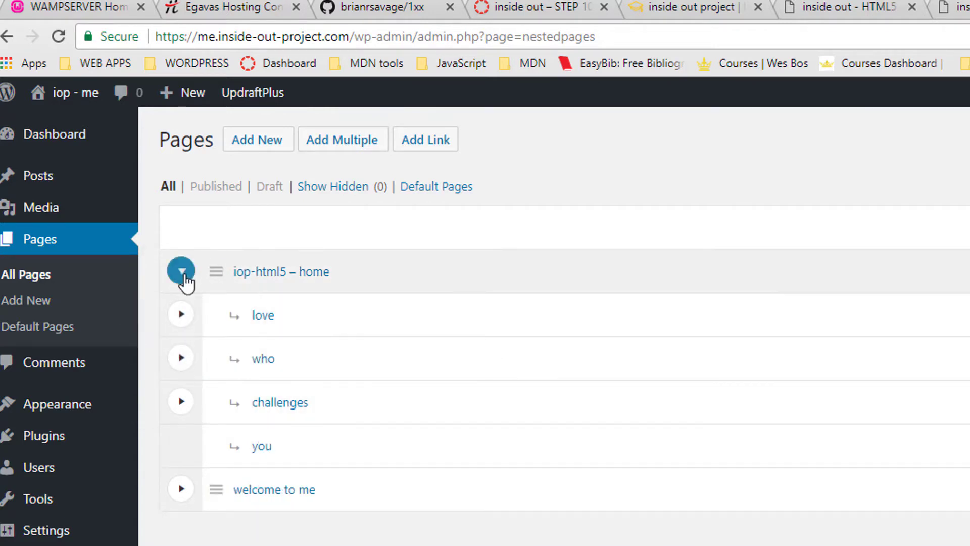
pyautogui.rightClick(383, 435)
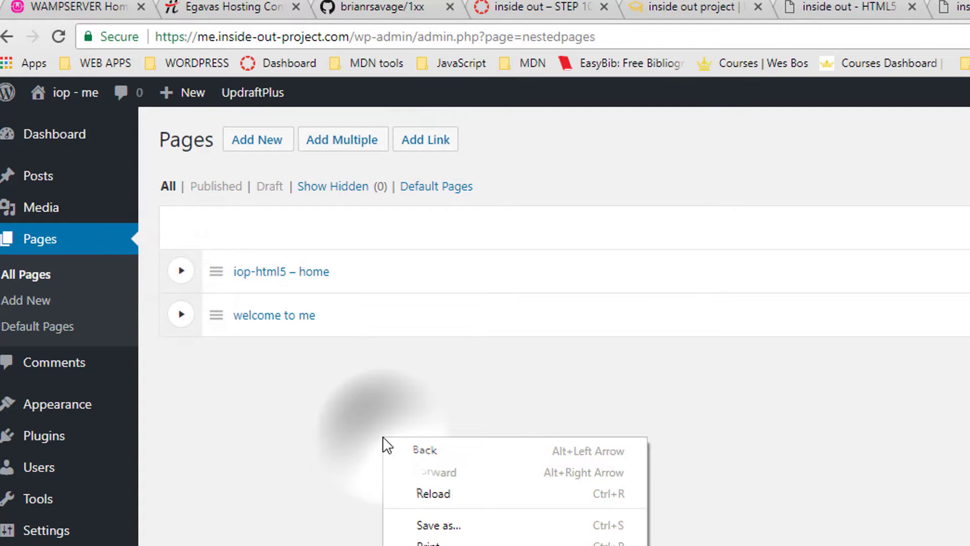
pyautogui.click(626, 184)
# Step: Open the site's menu editor and examine the iop-html5 Menu's name and structure and the menus available for editing
pyautogui.moveTo(77, 482)
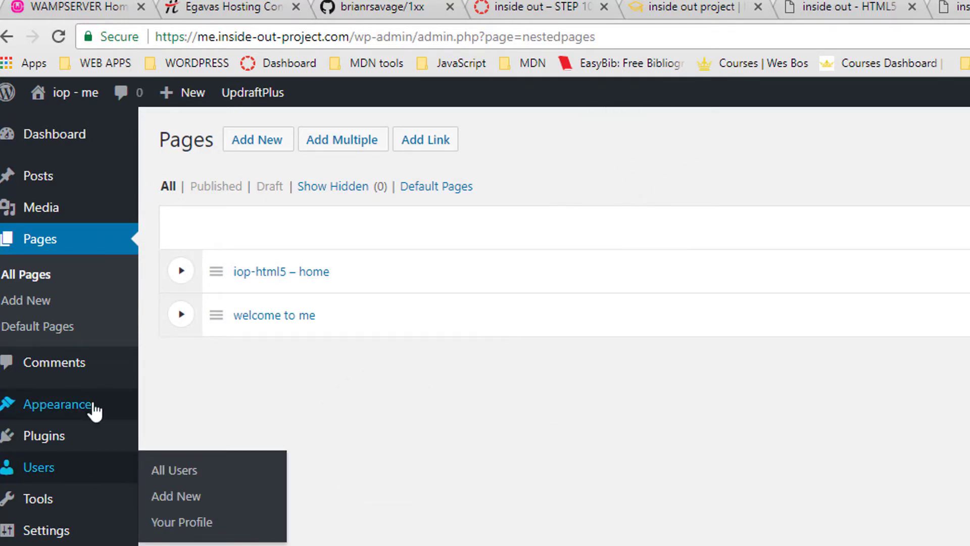
pyautogui.moveTo(95, 407)
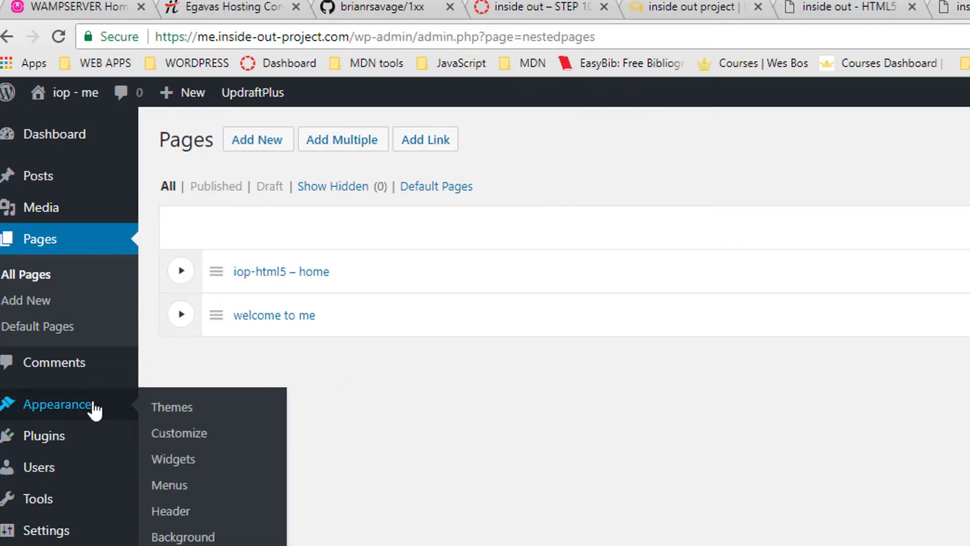
pyautogui.click(177, 487)
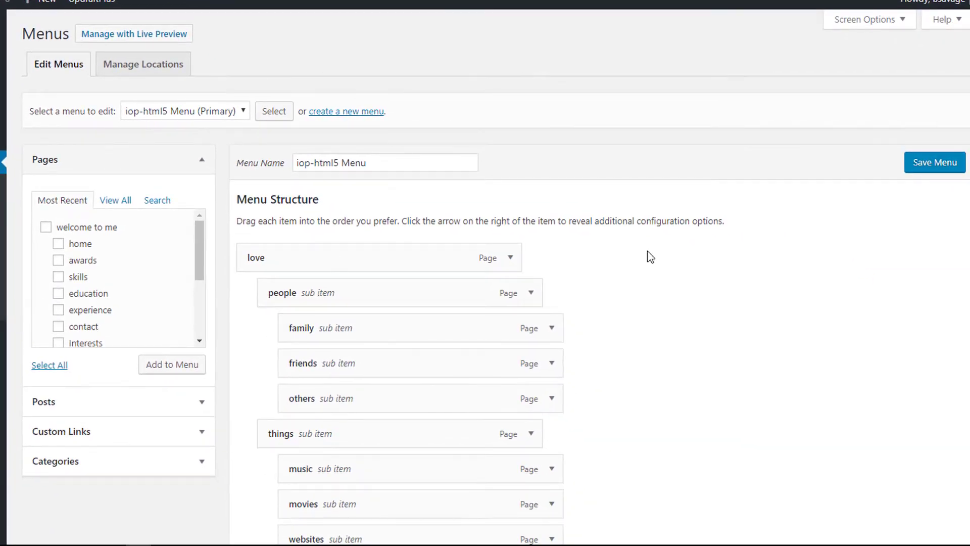
pyautogui.scroll(-4, 626, 318)
pyautogui.scroll(4, 625, 311)
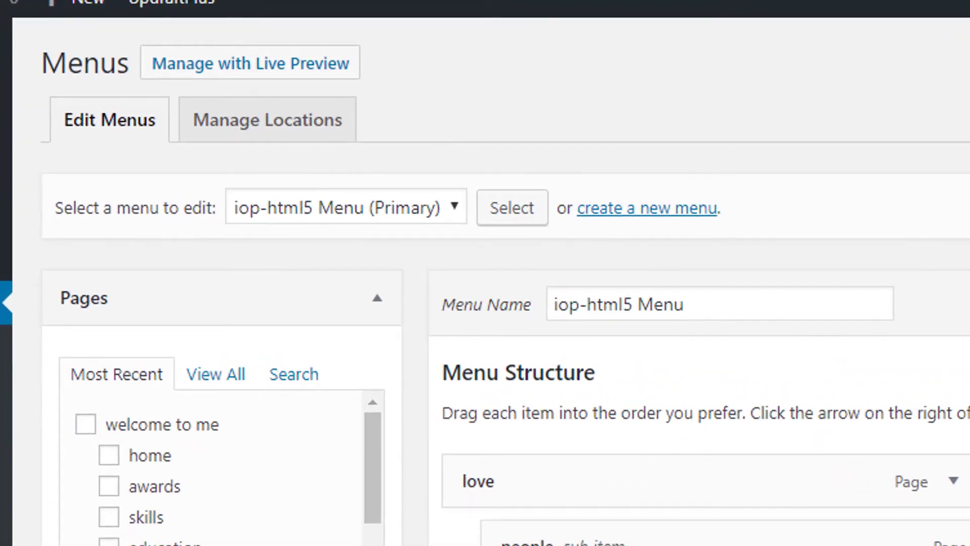
pyautogui.moveTo(729, 301); pyautogui.dragTo(520, 306)
pyautogui.click(432, 209)
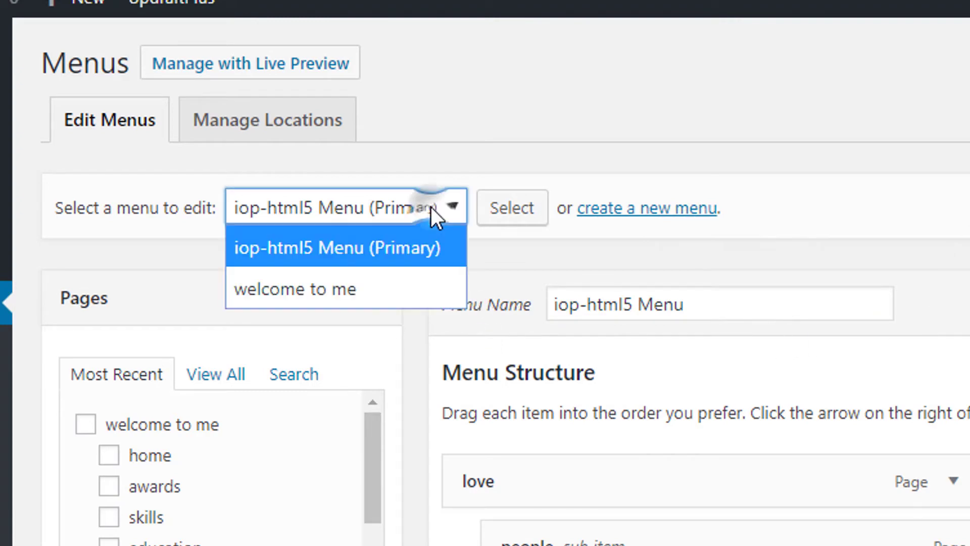
pyautogui.click(464, 195)
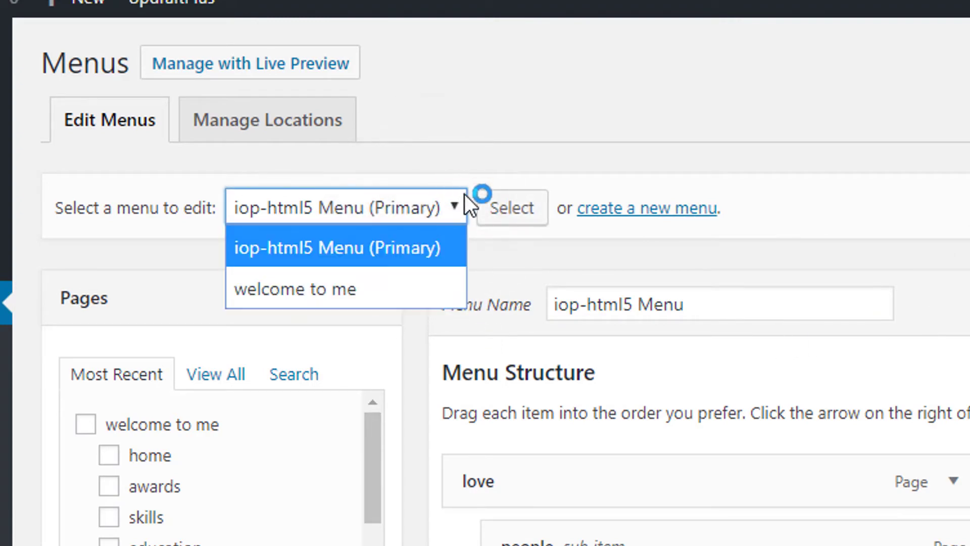
pyautogui.click(583, 137)
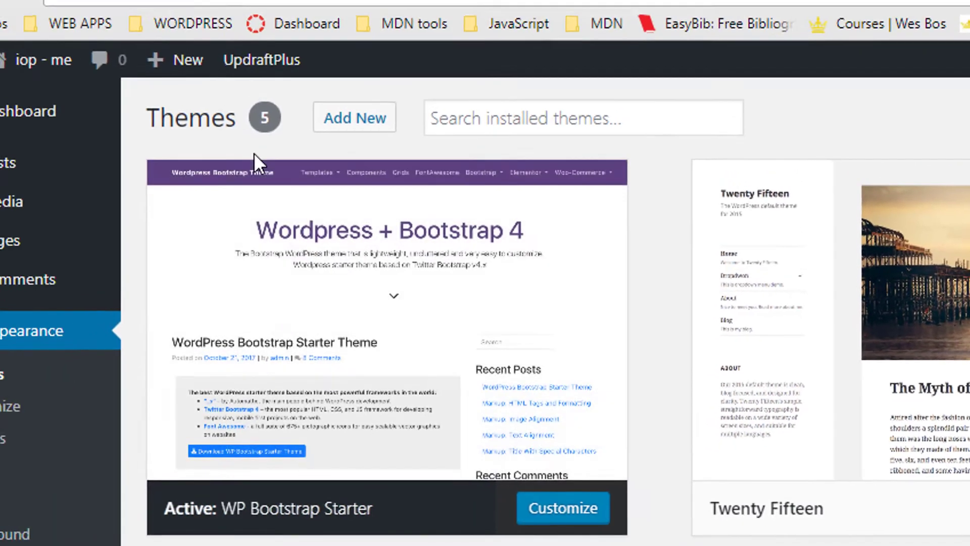
# Step: Visit the live iop - me site from the admin and look over its home page
pyautogui.moveTo(0, 15)
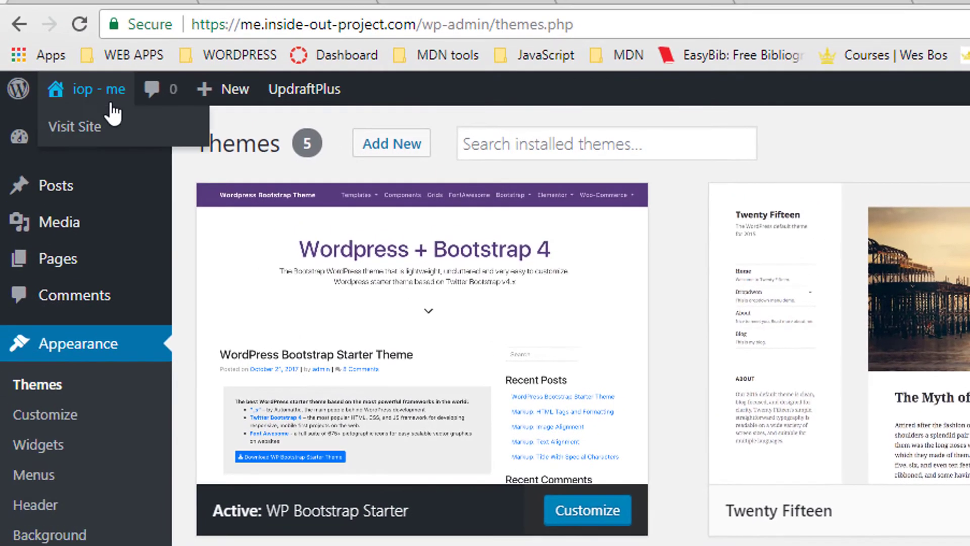
pyautogui.click(107, 127)
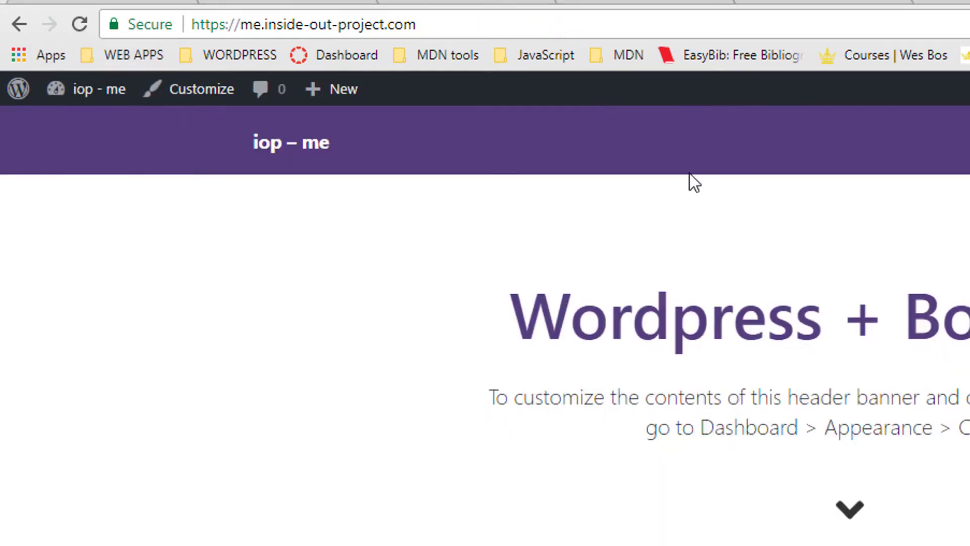
pyautogui.scroll(-5, 657, 233)
pyautogui.scroll(5, 620, 222)
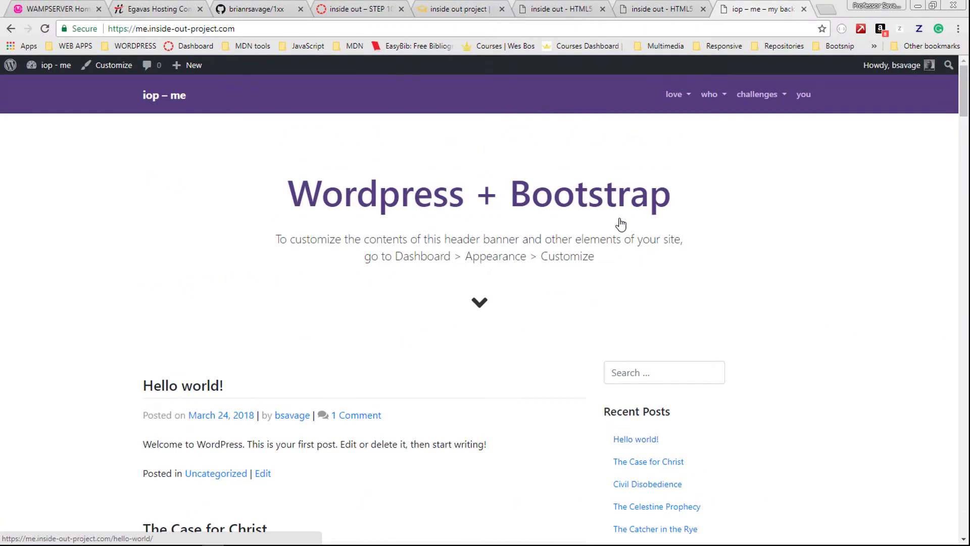
# Step: On the live iop - me site, visit the family page under love > people and the music page under love > things
pyautogui.click(679, 97)
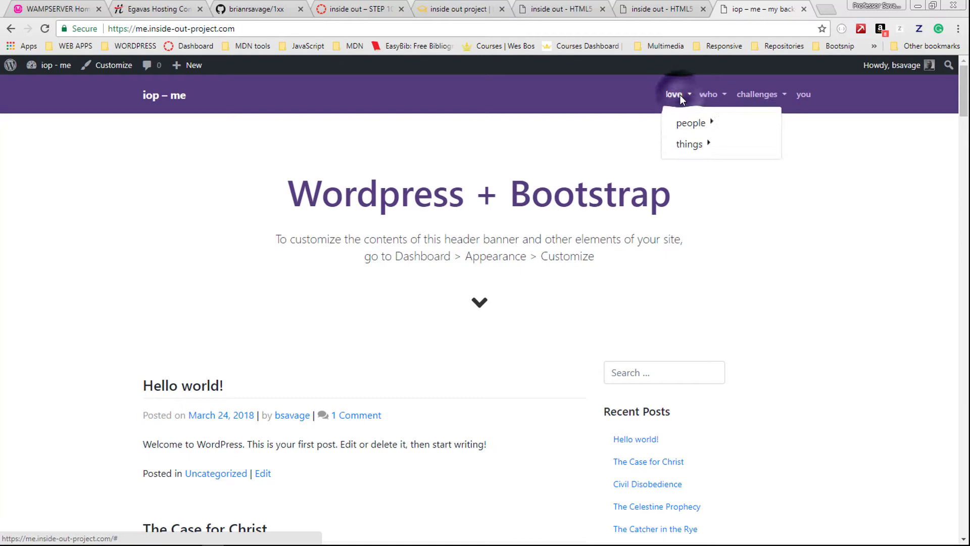
pyautogui.click(686, 126)
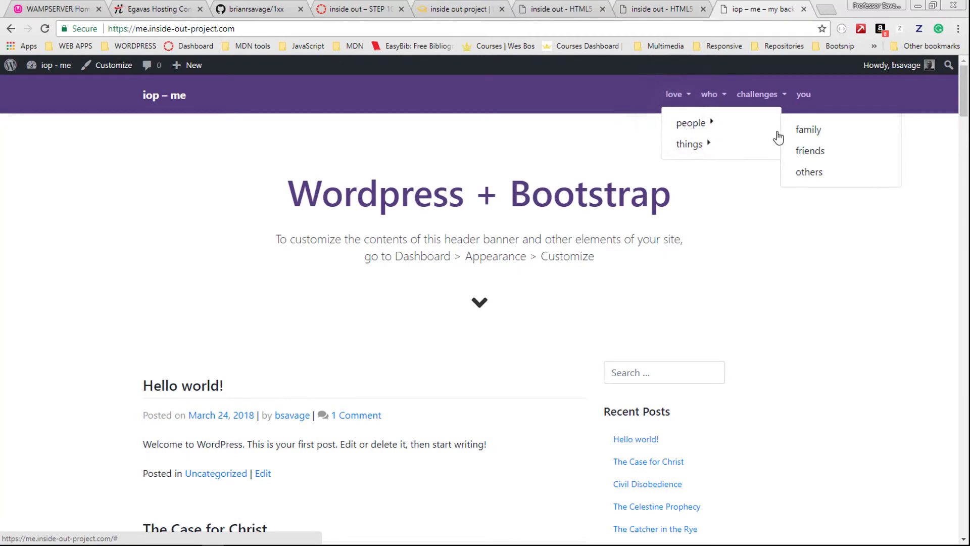
pyautogui.click(809, 130)
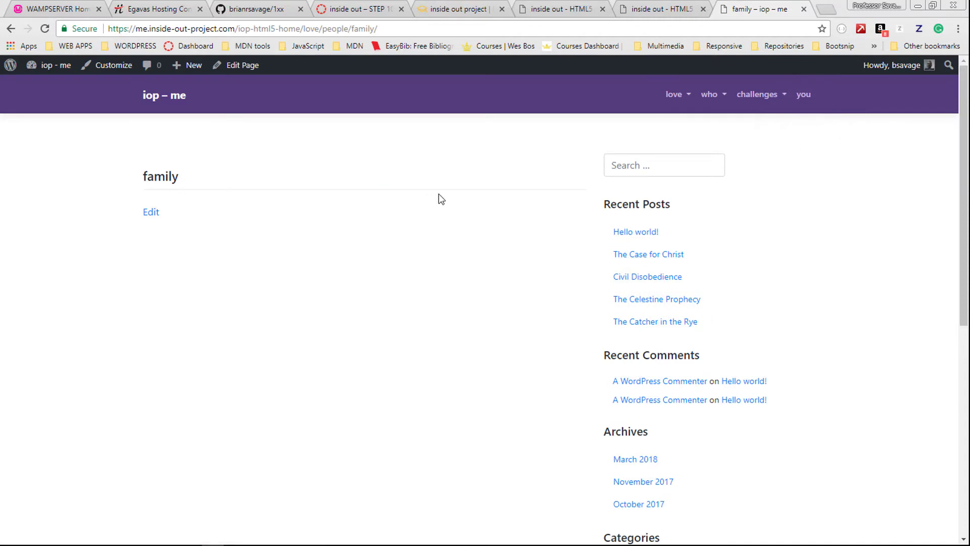
pyautogui.click(677, 96)
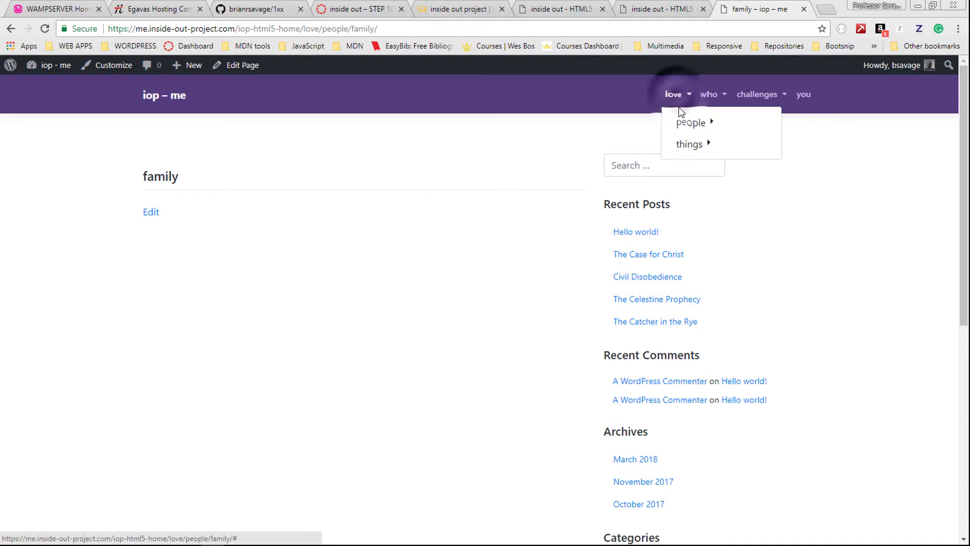
pyautogui.click(675, 101)
pyautogui.click(675, 101)
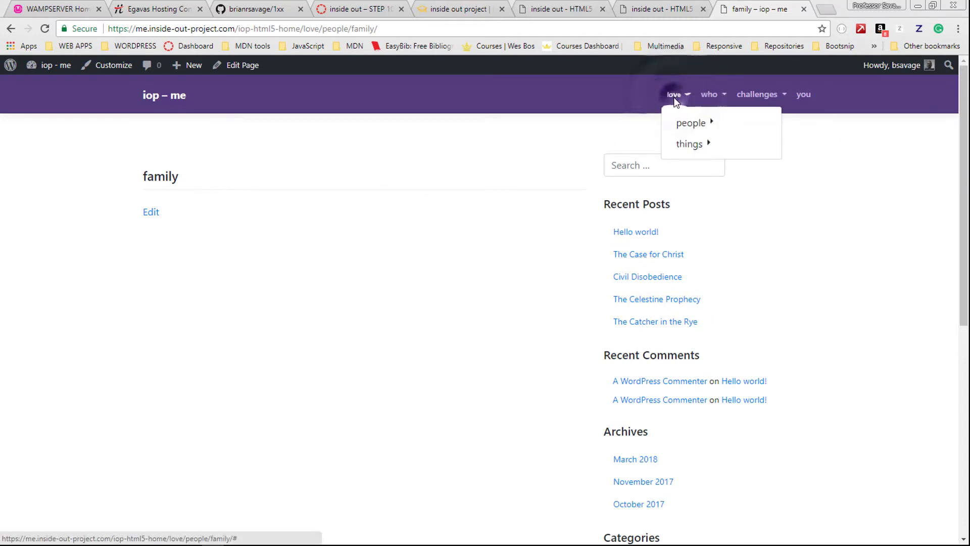
pyautogui.click(689, 147)
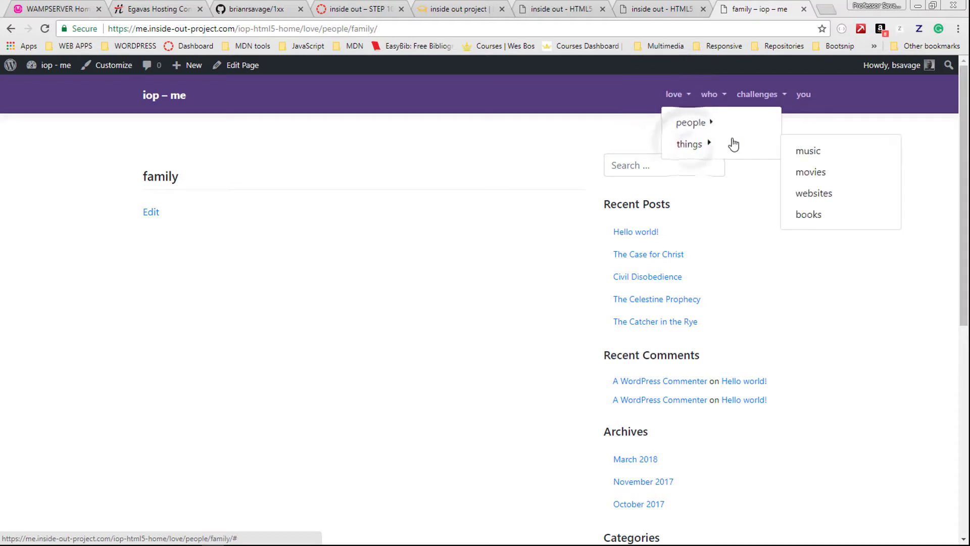
pyautogui.click(811, 151)
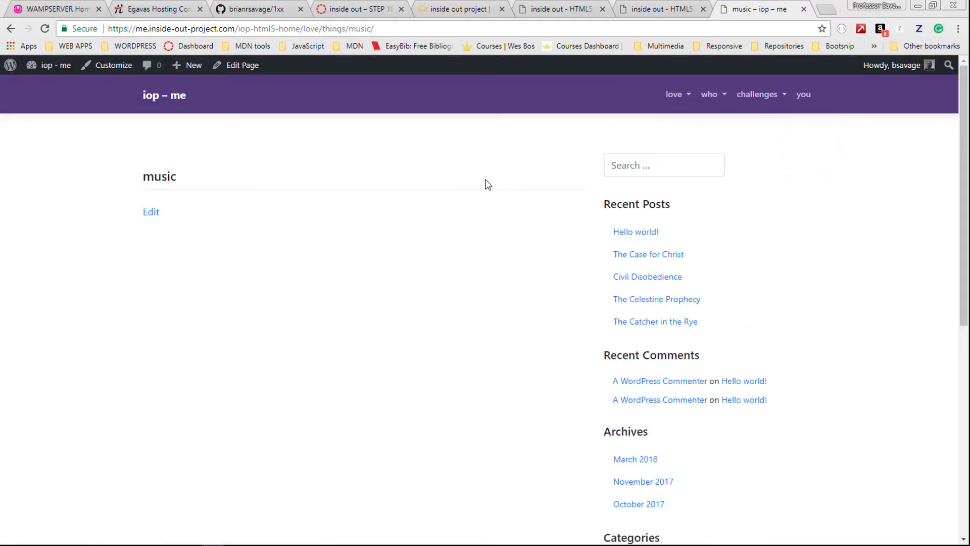
# Step: Return to the iop - me home page and look over its header banner and blog posts
pyautogui.click(145, 96)
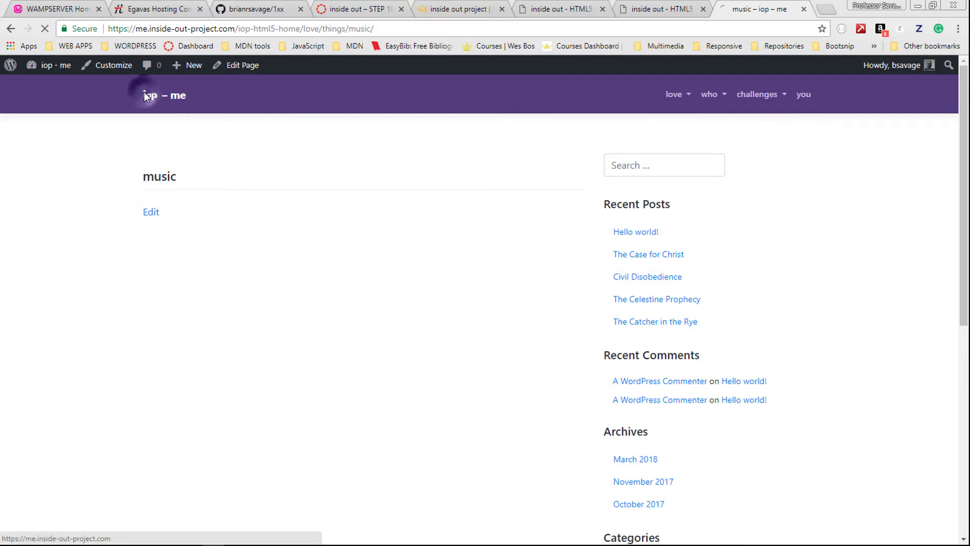
pyautogui.scroll(-3, 373, 153)
pyautogui.scroll(-2, 372, 150)
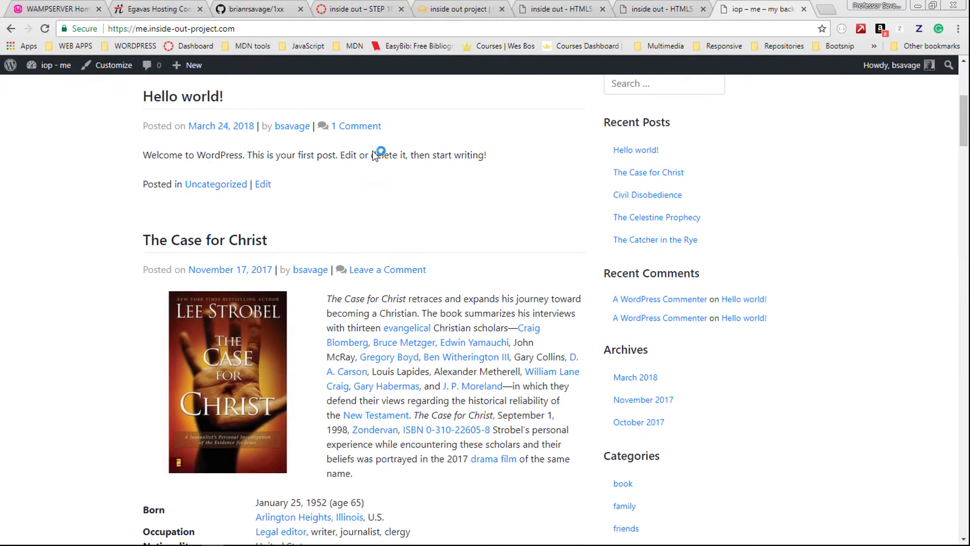
pyautogui.scroll(6, 373, 151)
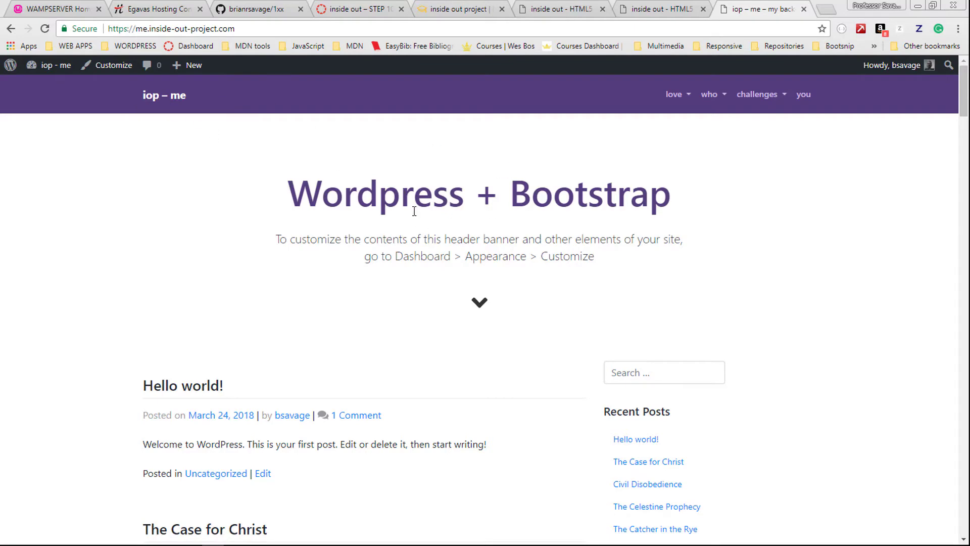
pyautogui.scroll(-1, 415, 212)
pyautogui.scroll(1, 412, 232)
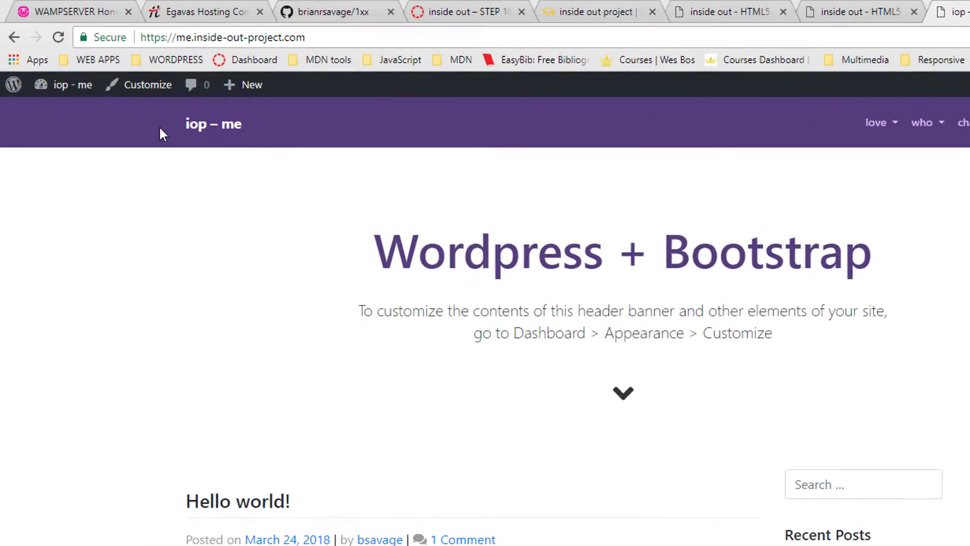
# Step: Go to the site's theme management and search the themes available to add for "WP Bootstrap Starter"
pyautogui.moveTo(83, 92)
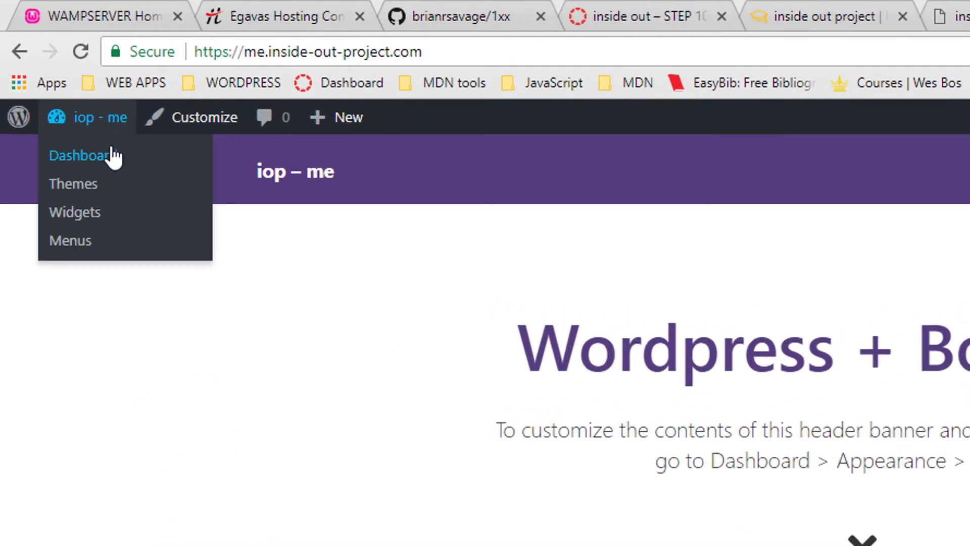
pyautogui.click(94, 186)
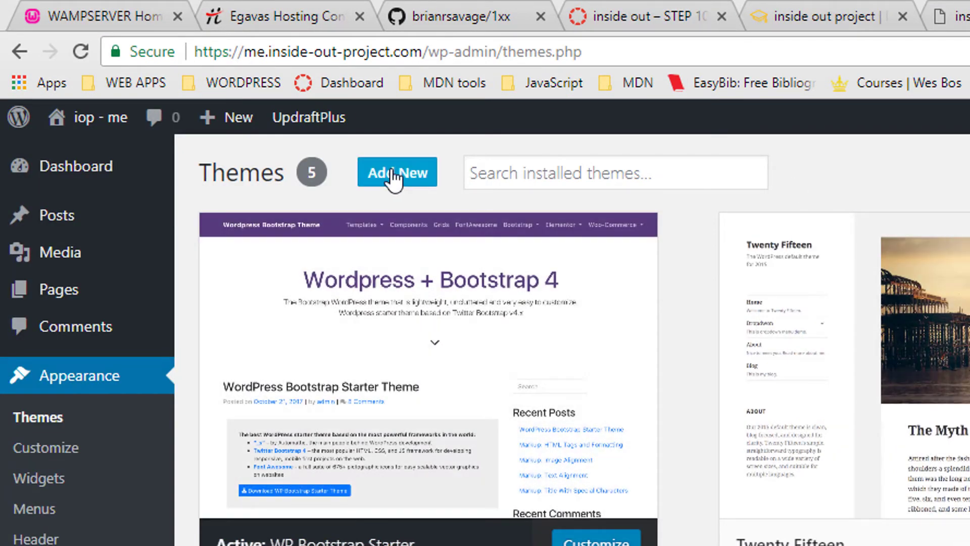
pyautogui.click(394, 176)
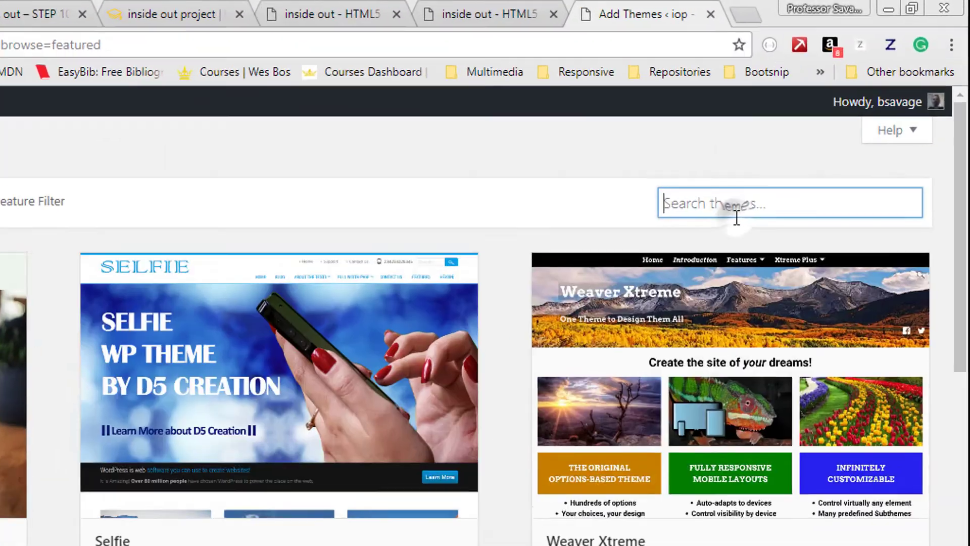
pyautogui.click(819, 136)
pyautogui.write('WP Bootstrap Starter')
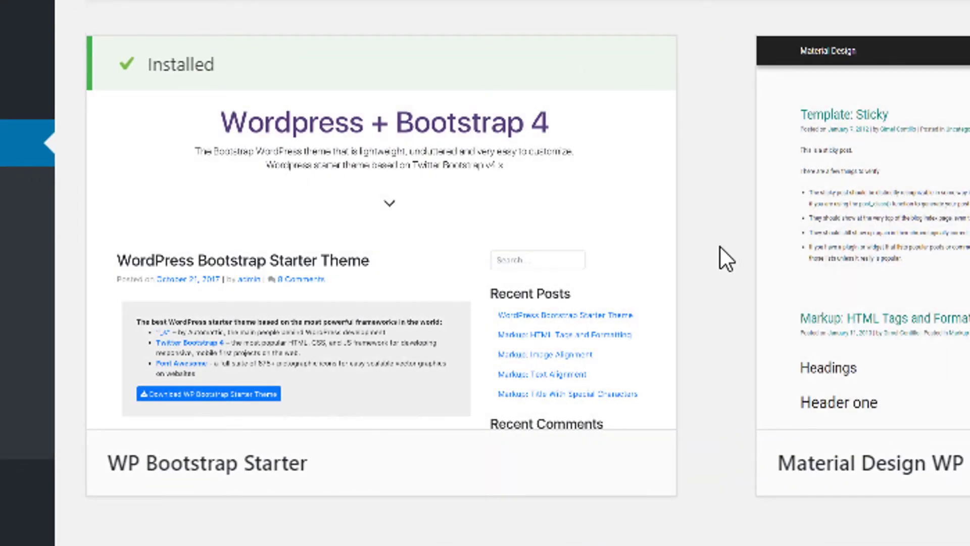
# Step: Activate the installed WP Bootstrap Starter theme
pyautogui.moveTo(522, 169)
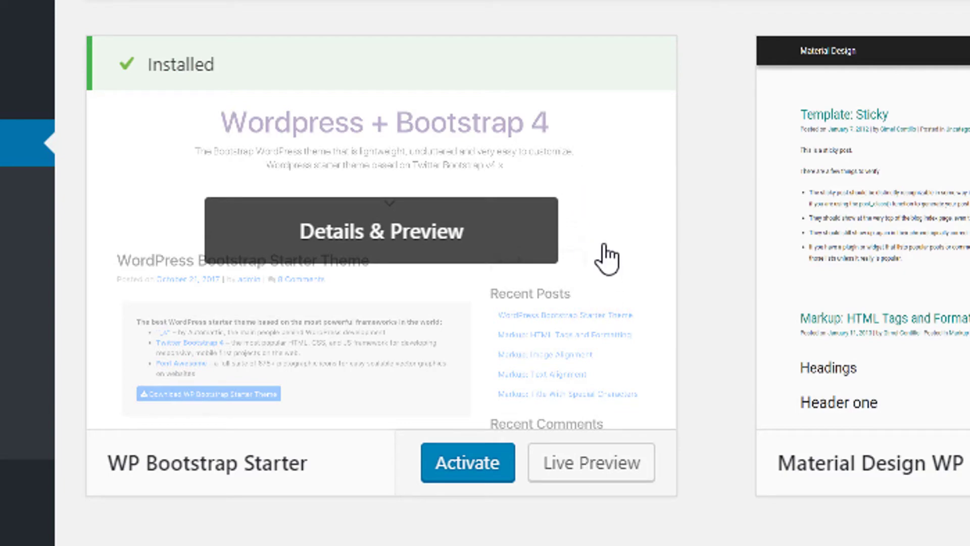
pyautogui.moveTo(503, 382)
pyautogui.click(468, 463)
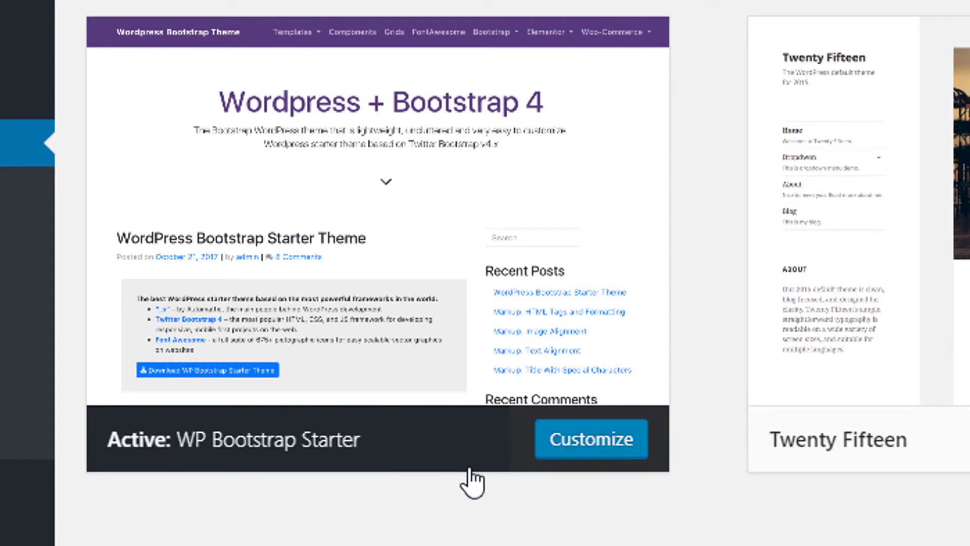
# Step: In the list of all pages, expand the tree under iop-html5 – home and open that page for editing
pyautogui.moveTo(625, 140)
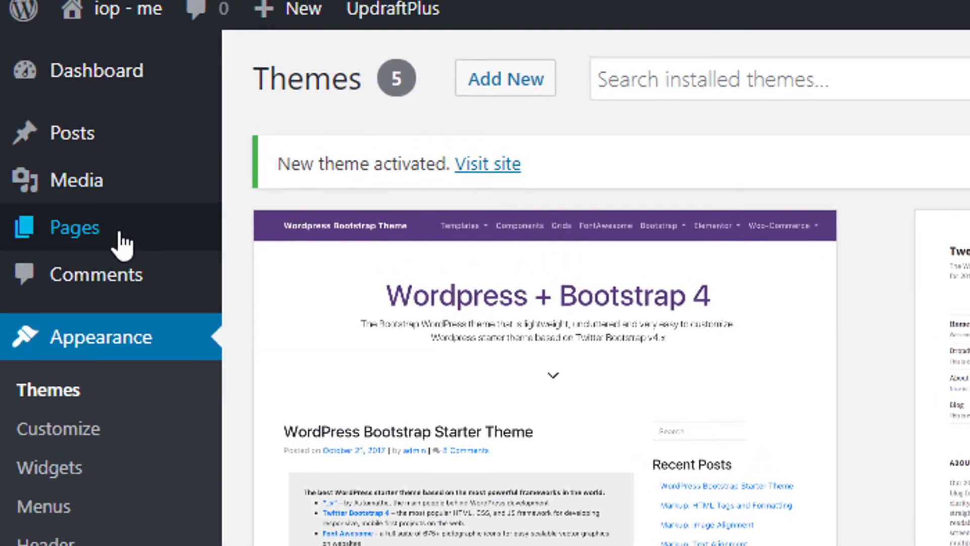
pyautogui.moveTo(0, 36)
pyautogui.click(282, 233)
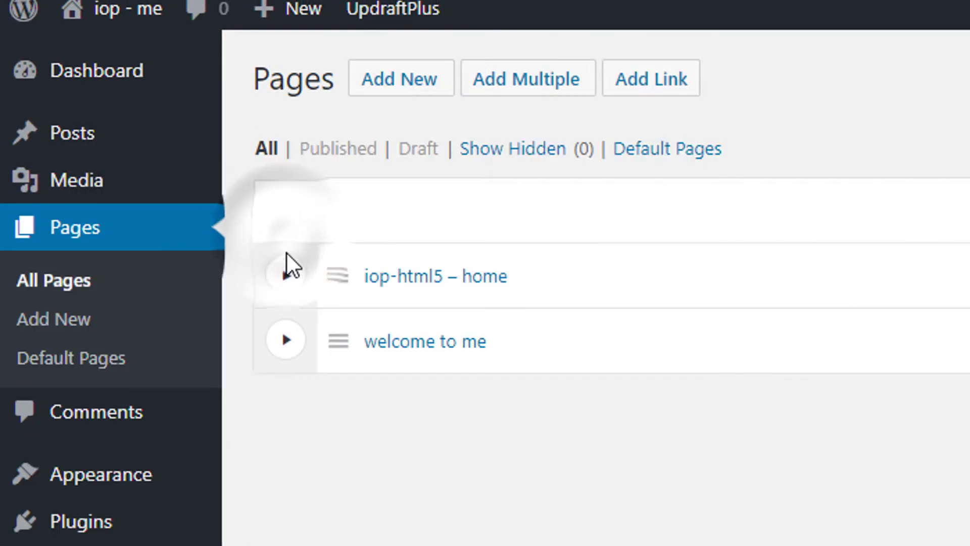
pyautogui.click(281, 289)
pyautogui.click(428, 283)
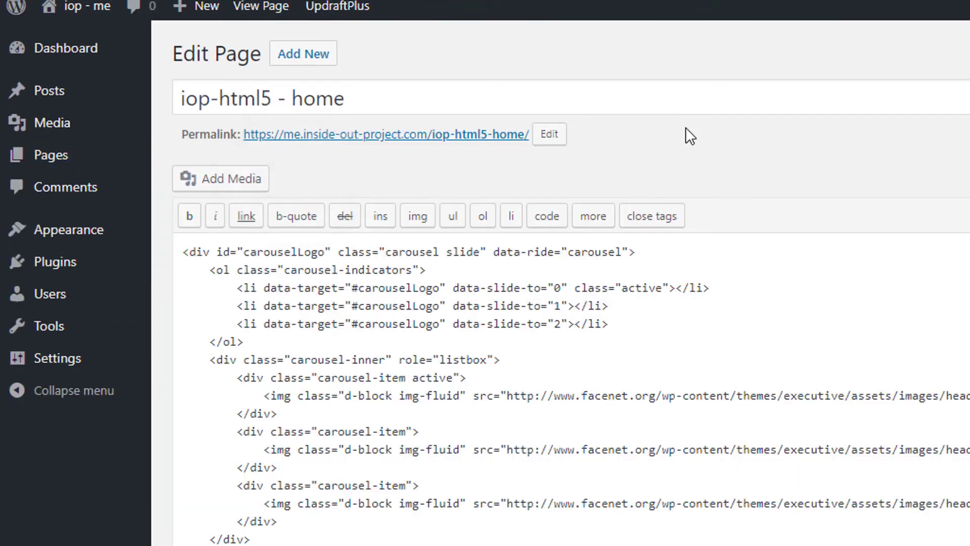
# Step: Examine the HTML of the iop-html5 - home page from its opening carousel through the Clients section
pyautogui.scroll(-10, 759, 344)
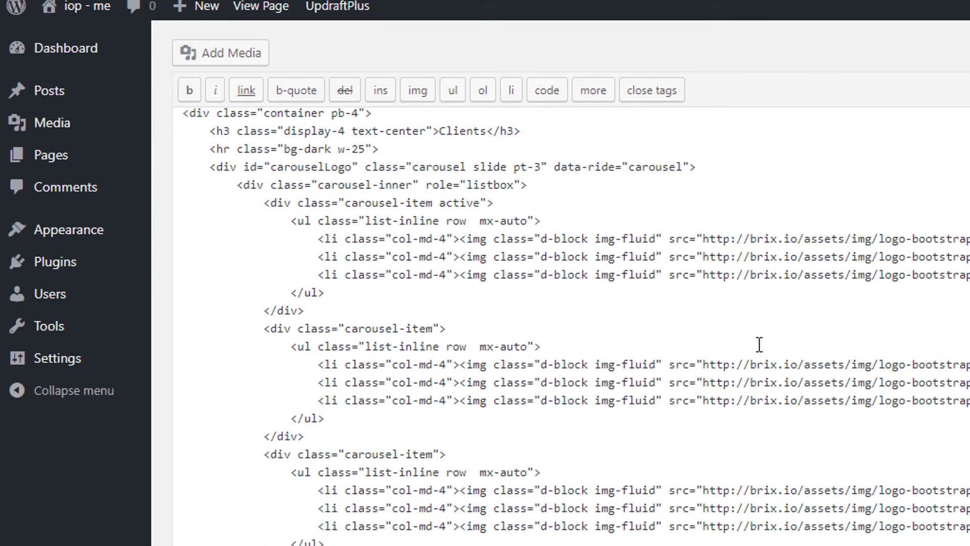
pyautogui.click(758, 344)
pyautogui.scroll(15, 758, 344)
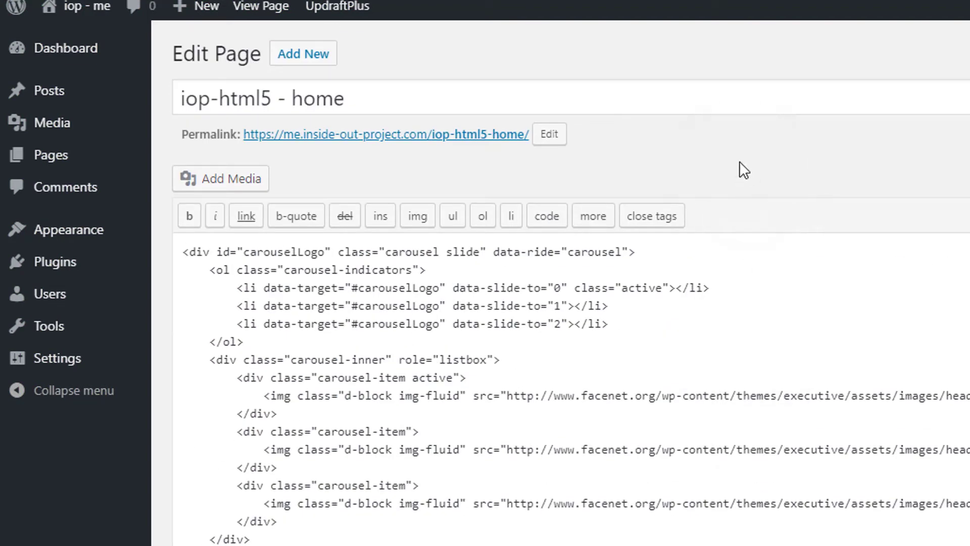
# Step: Switch to the inside out HTML5 site and look over its home page from the carousel to the footer
pyautogui.click(706, 165)
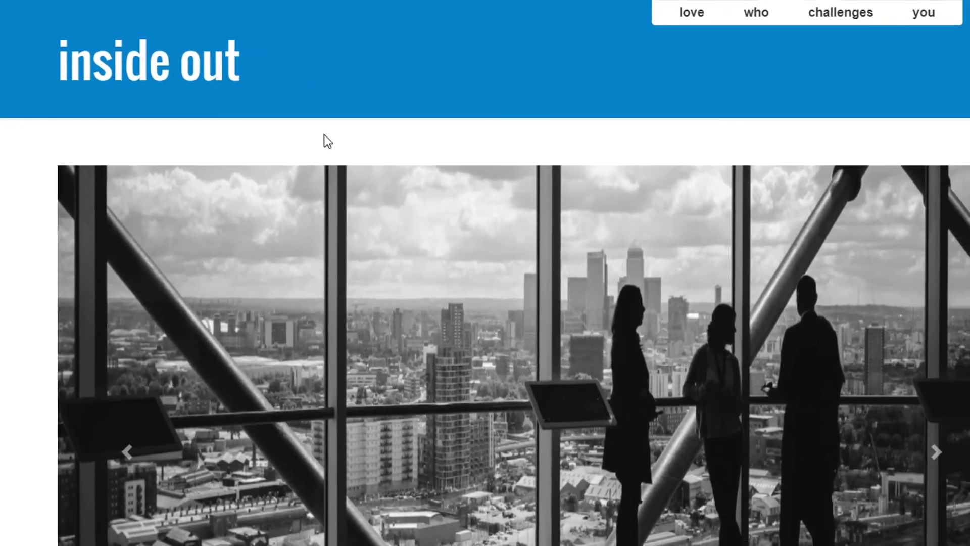
pyautogui.click(295, 132)
pyautogui.scroll(-20, 295, 131)
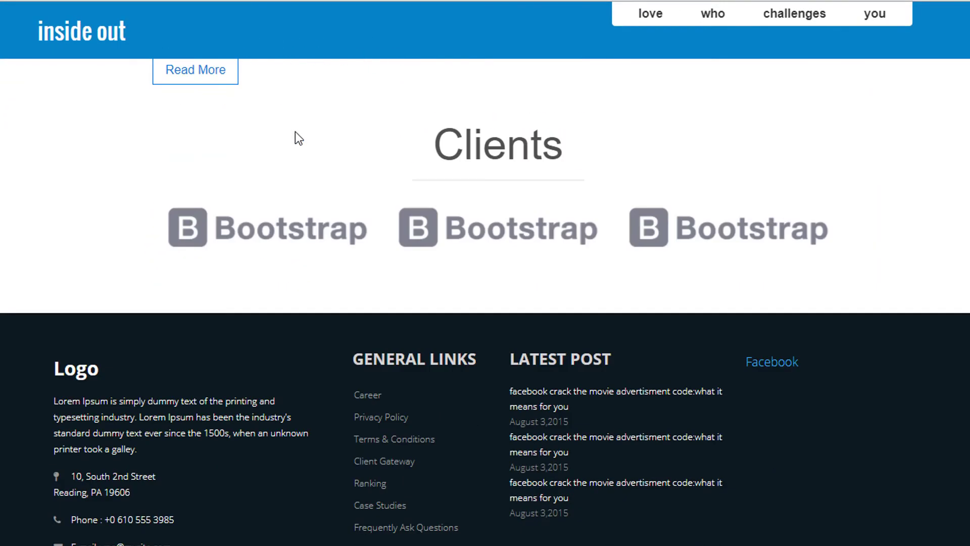
pyautogui.scroll(20, 295, 131)
# Step: Visit the people page under love and the love page itself on the inside out site, and look over their contents
pyautogui.moveTo(650, 20)
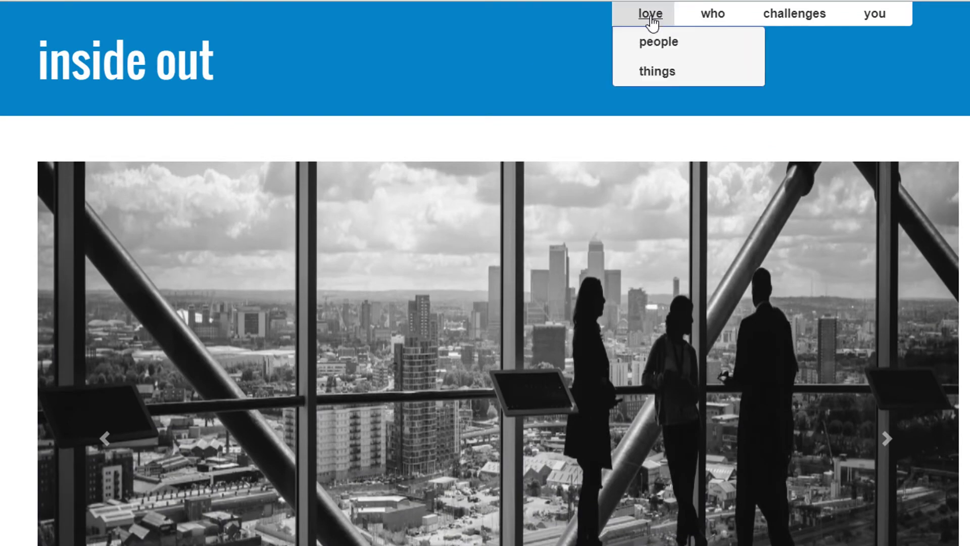
pyautogui.click(648, 42)
pyautogui.click(334, 156)
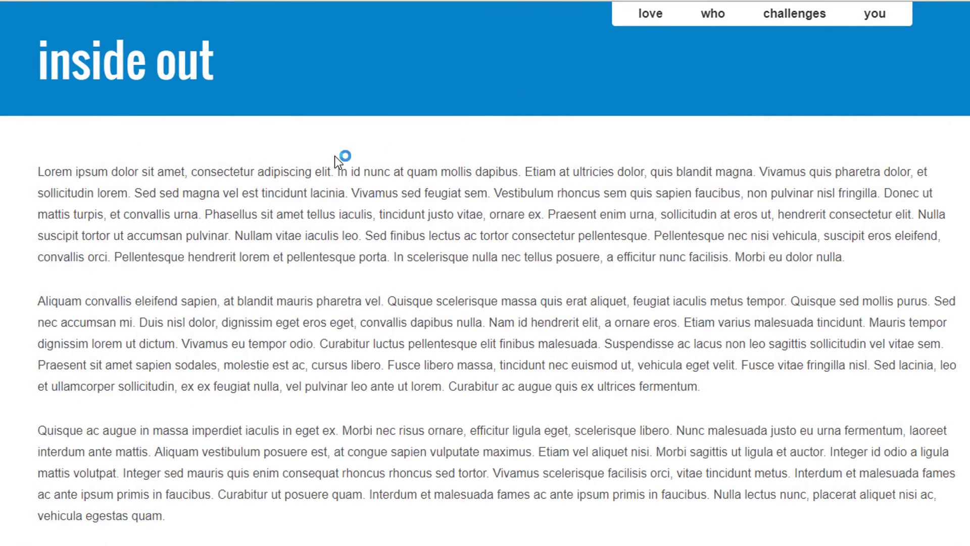
pyautogui.moveTo(649, 21)
pyautogui.click(652, 40)
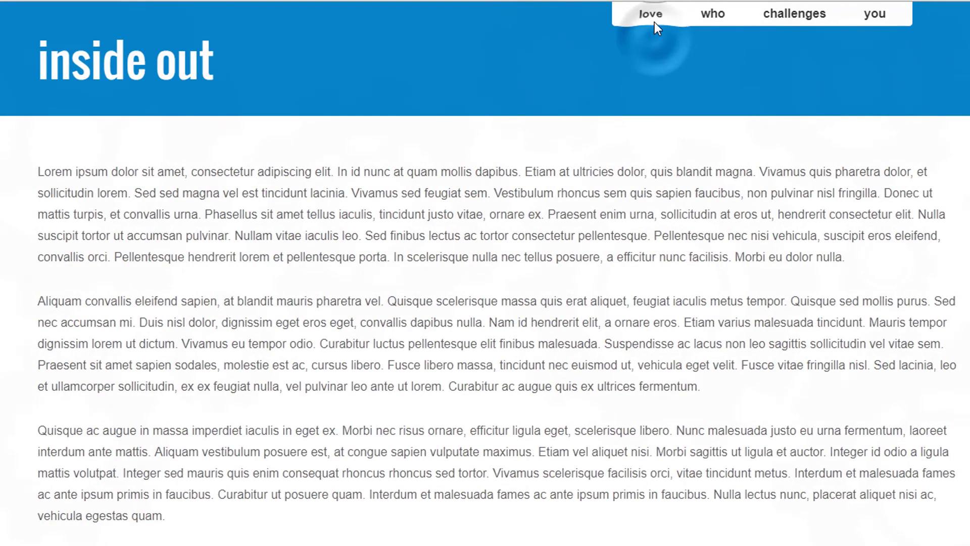
pyautogui.click(635, 18)
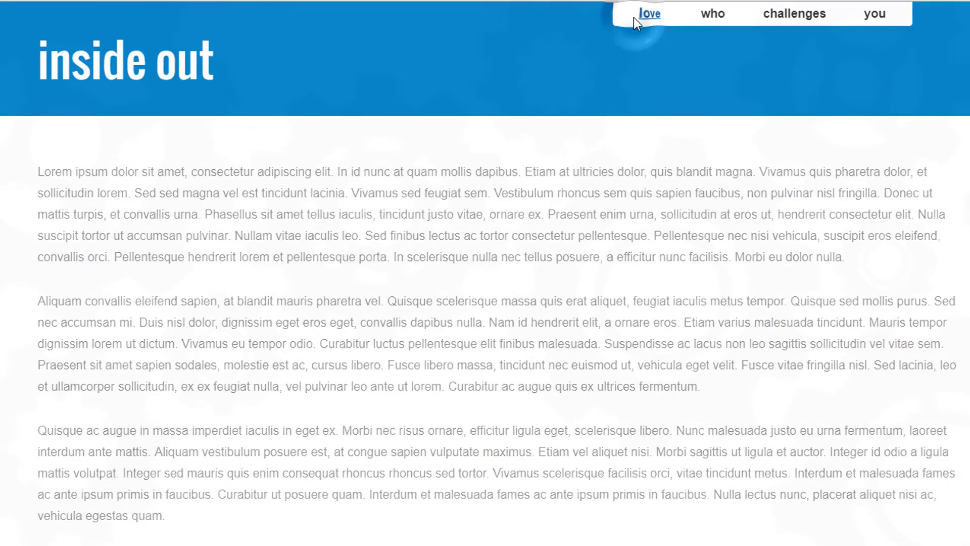
pyautogui.scroll(-3, 567, 405)
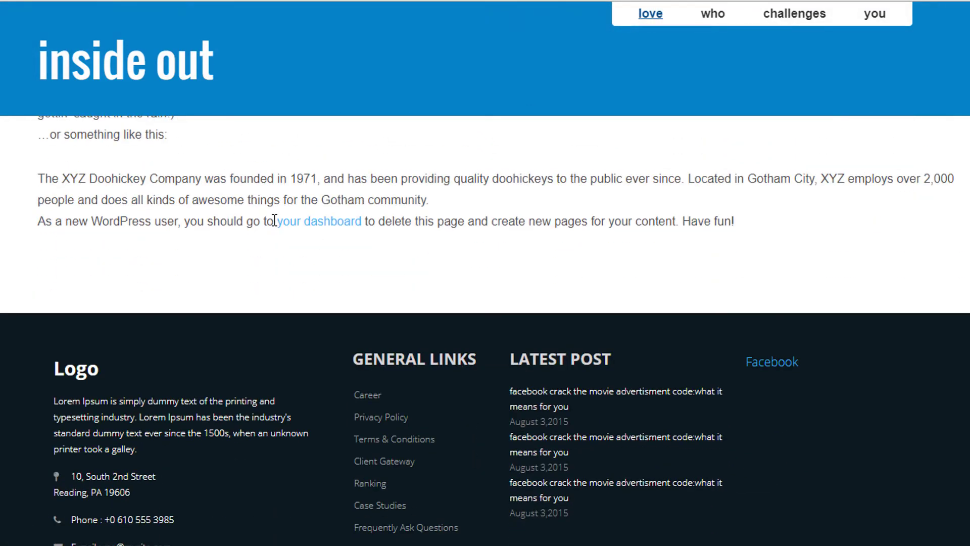
pyautogui.scroll(3, 647, 276)
# Step: Check the inside out site's remaining navigation by visiting behind me under challenges, the first entry under who, and you
pyautogui.moveTo(804, 21)
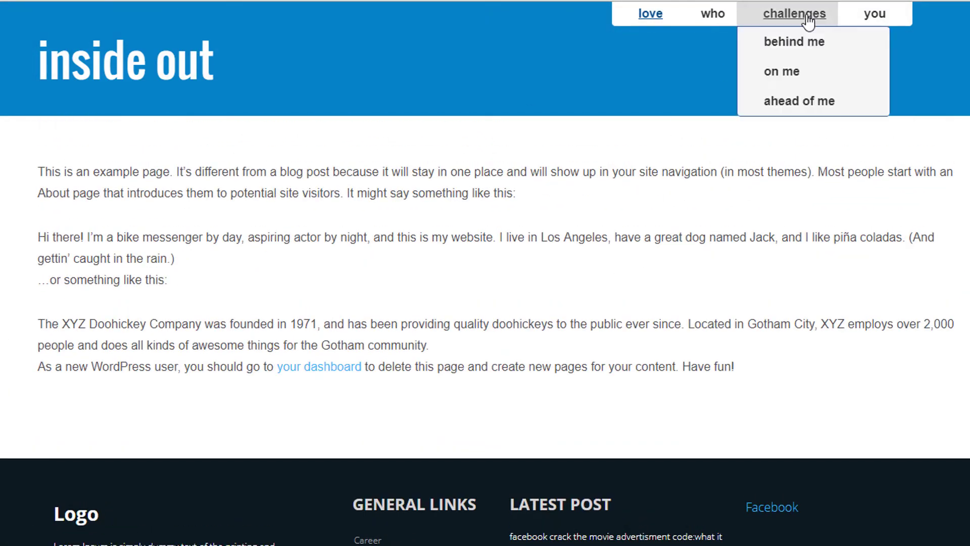
pyautogui.click(803, 46)
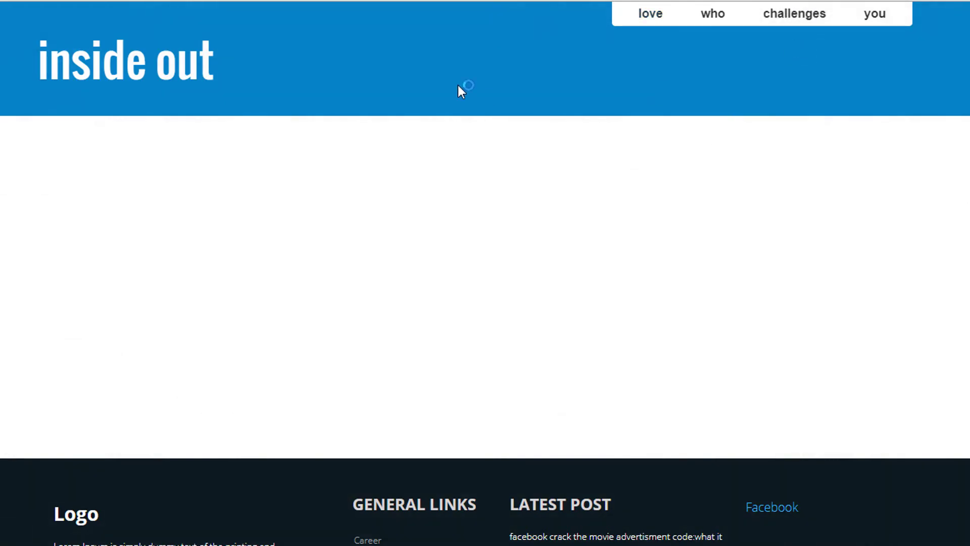
pyautogui.moveTo(717, 30)
pyautogui.click(705, 46)
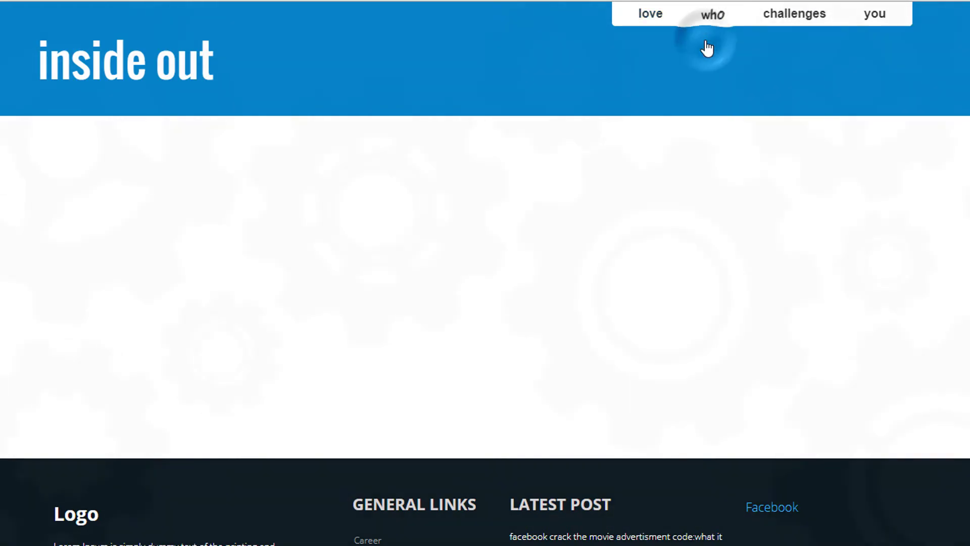
pyautogui.click(874, 20)
# Step: Switch back to the WordPress admin and open the list of all pages to check the entries nested under iop-html5 – home
pyautogui.click(714, 16)
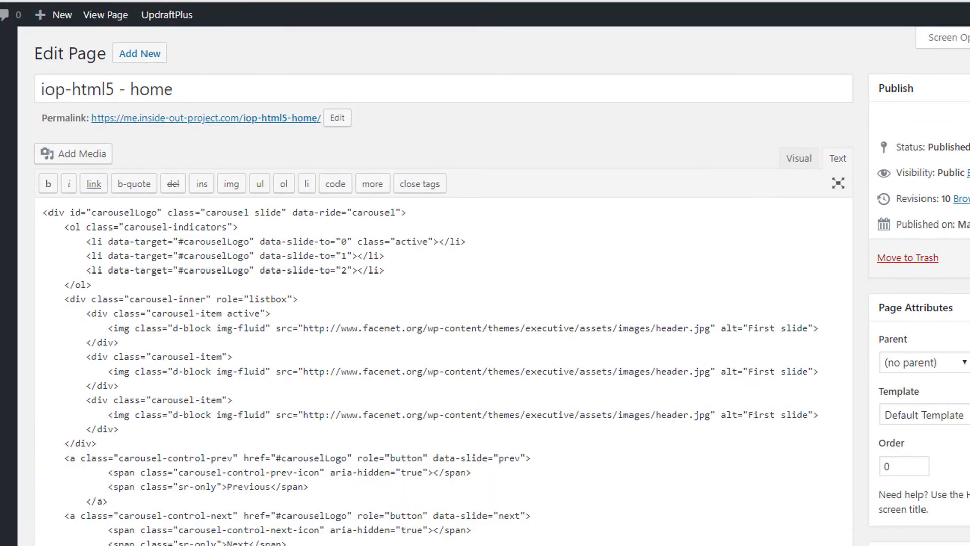
pyautogui.moveTo(80, 101)
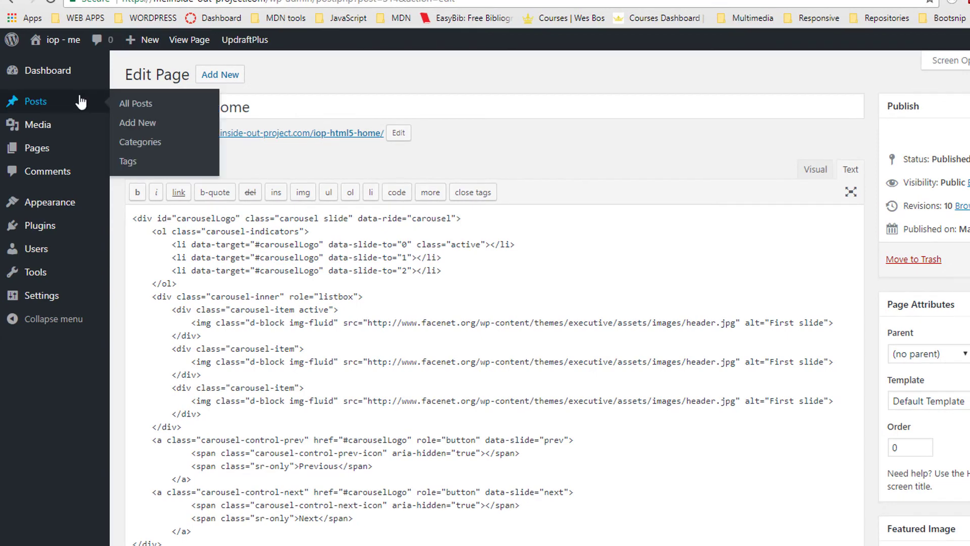
pyautogui.click(53, 146)
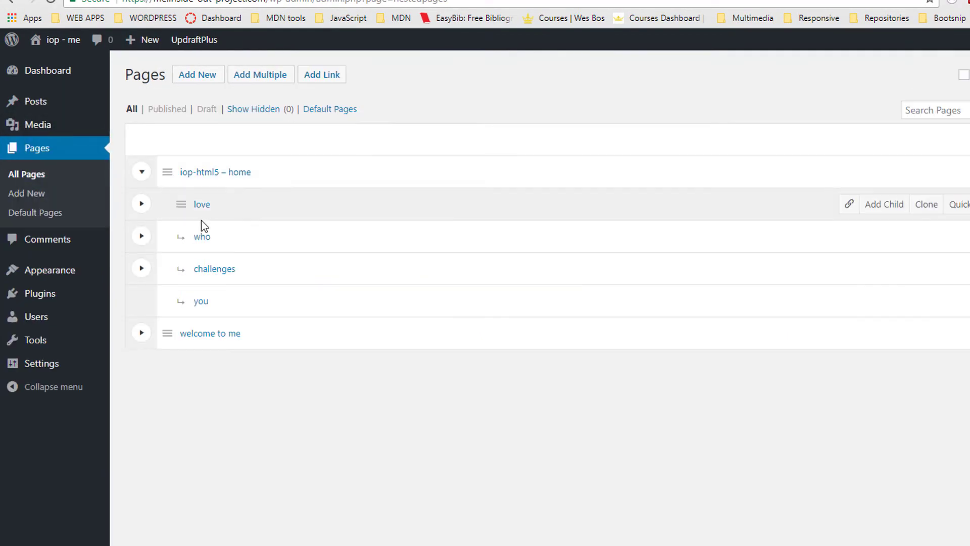
# Step: Open the who page for editing and enter <h1>Welcome to the who page</h1> as the first line of its content
pyautogui.click(204, 238)
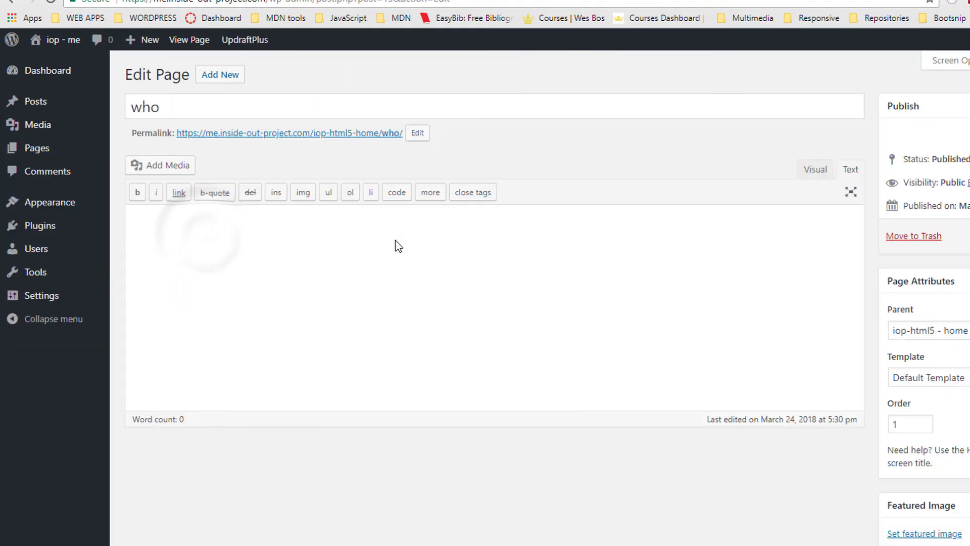
pyautogui.click(342, 263)
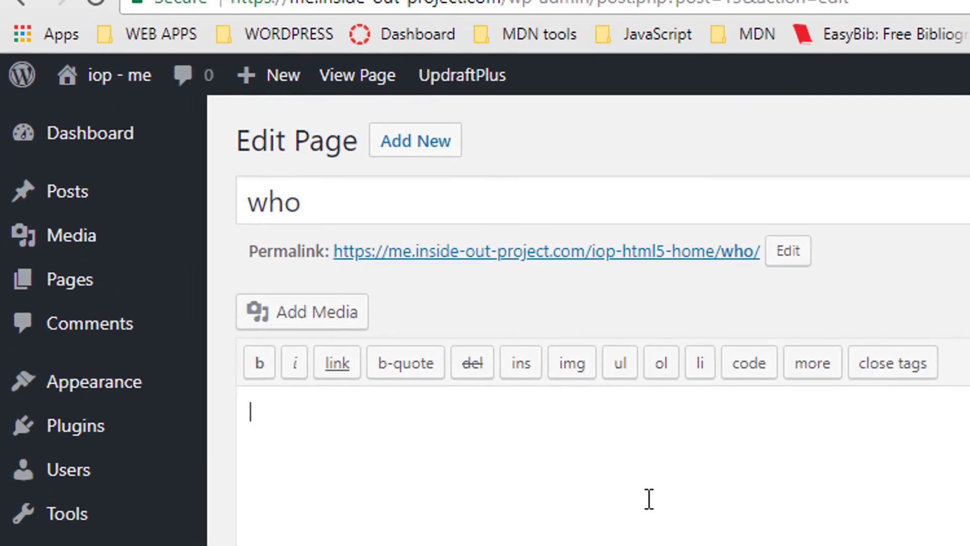
pyautogui.write('<h1>Wel')
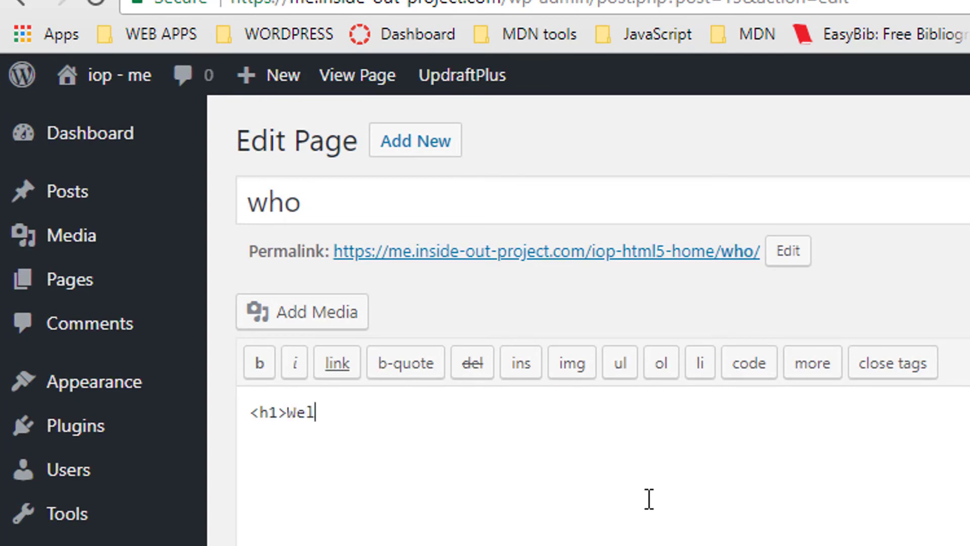
pyautogui.write('come to the ')
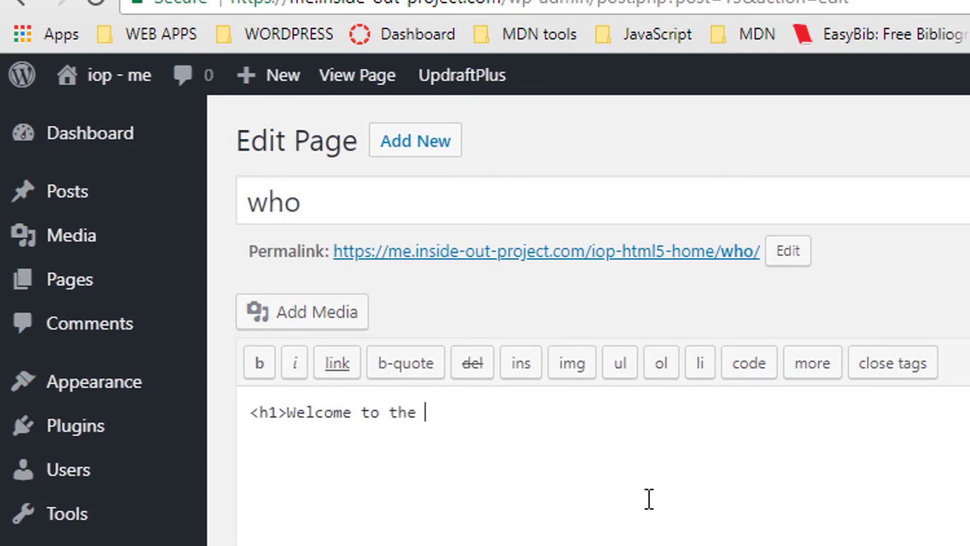
pyautogui.write('who page')
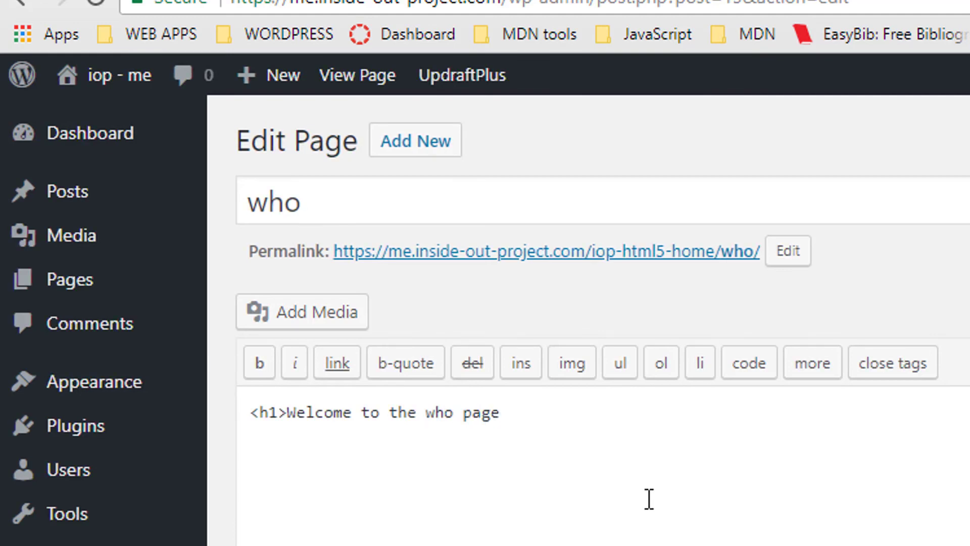
pyautogui.write('</h1>')
# Step: Add <h2>Horton was here</h2> on a new line below the h1 heading and update the published who page
pyautogui.press('Return')
pyautogui.write('<h2>Hort')
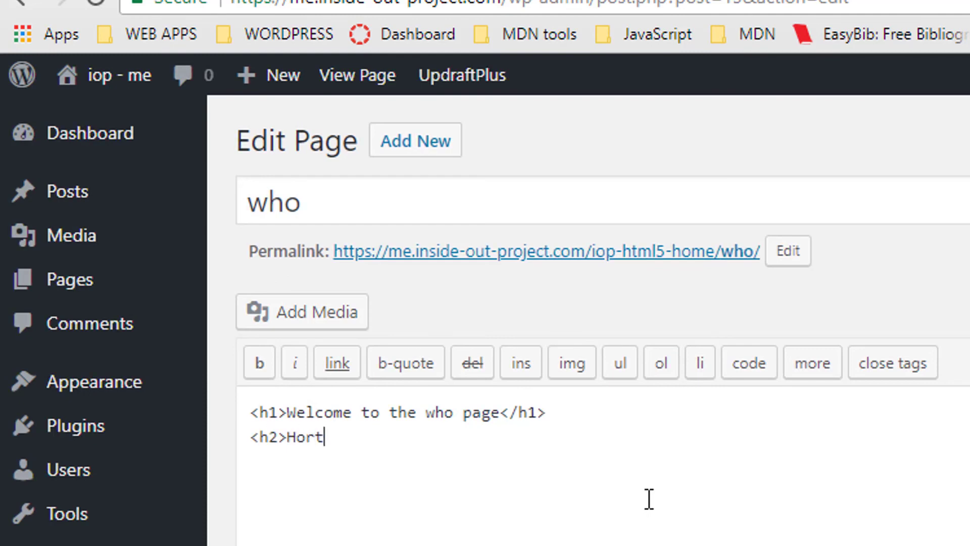
pyautogui.write('on was he')
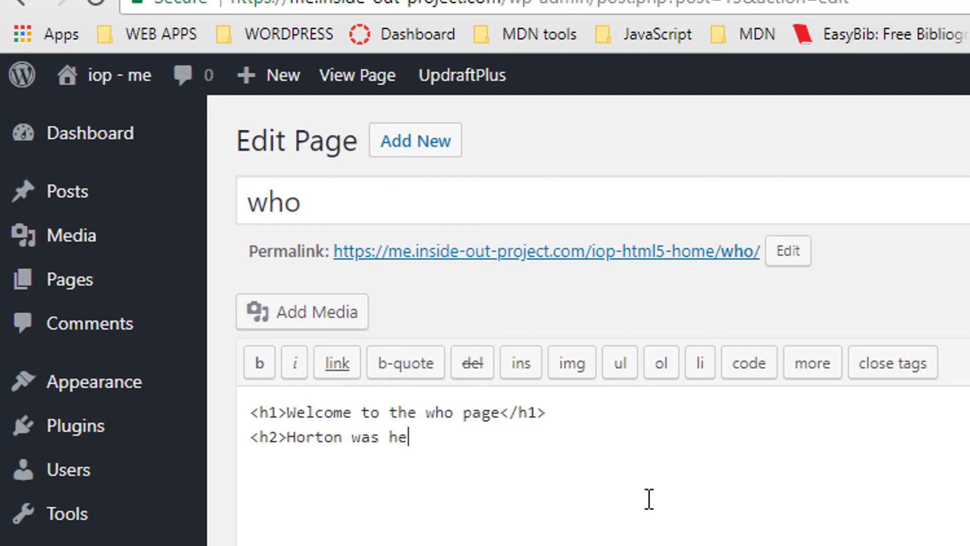
pyautogui.write('re</h2>')
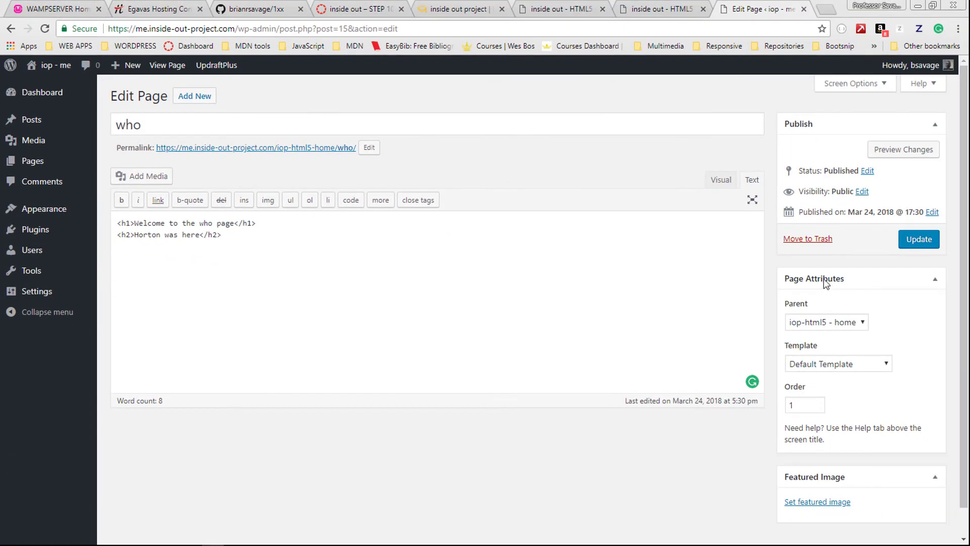
pyautogui.click(919, 241)
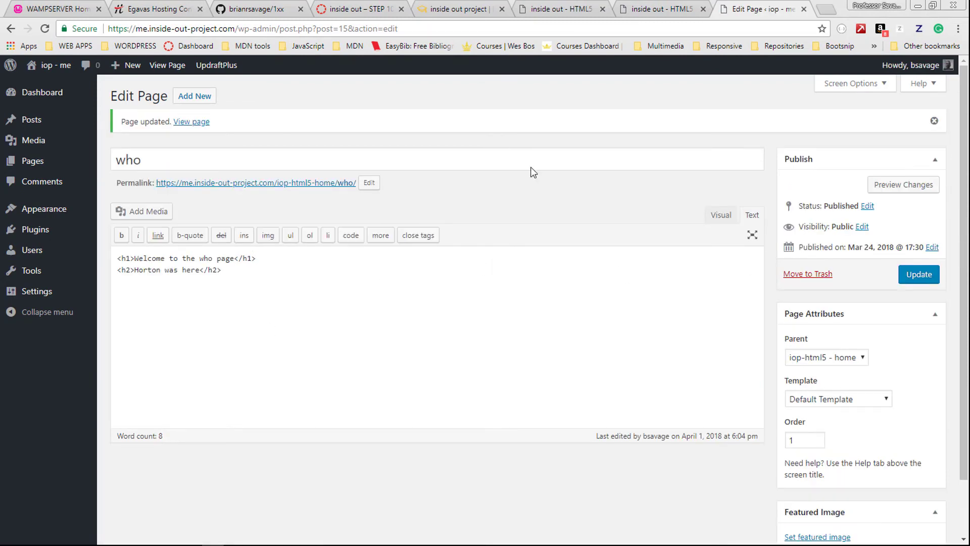
# Step: Switch to the inside out HTML5 site and visit challenges and who to check the who page's new content
pyautogui.click(661, 8)
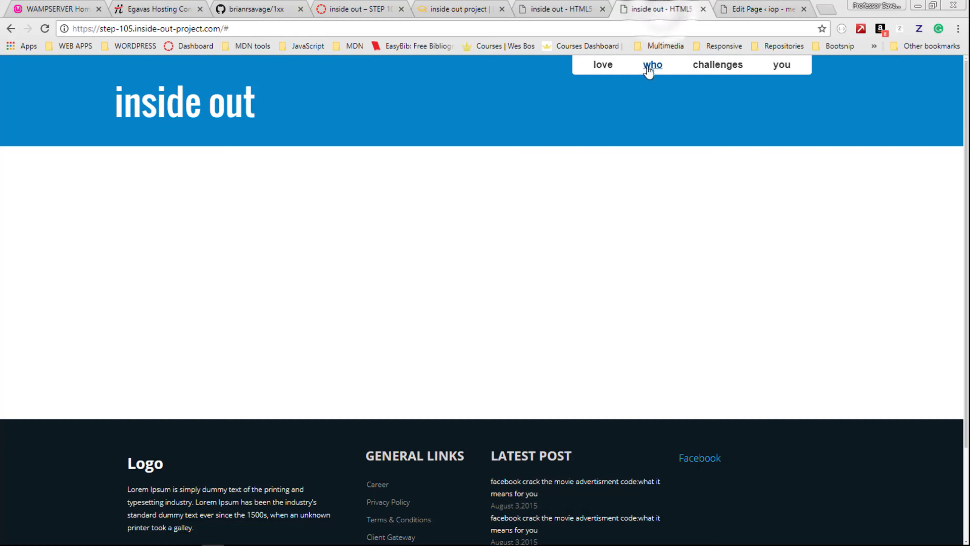
pyautogui.click(703, 65)
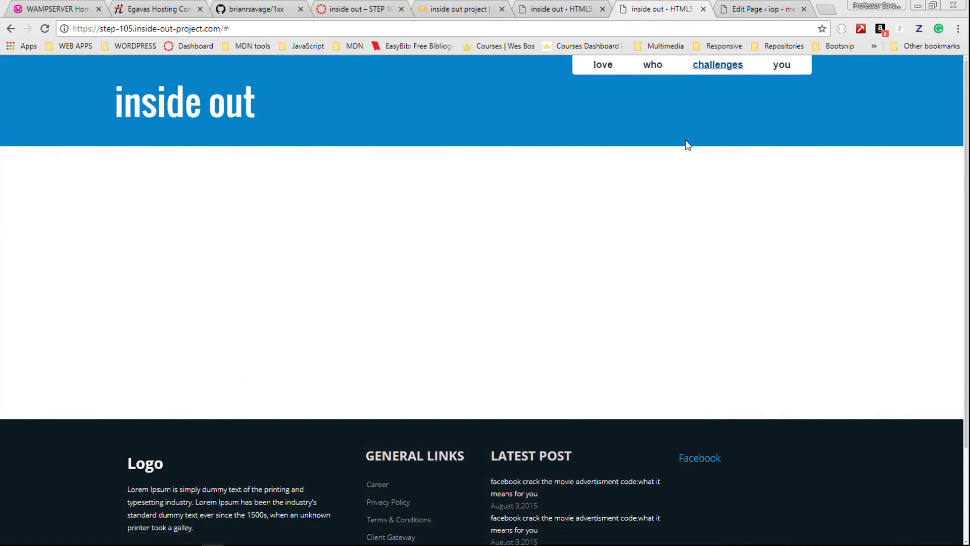
pyautogui.click(652, 67)
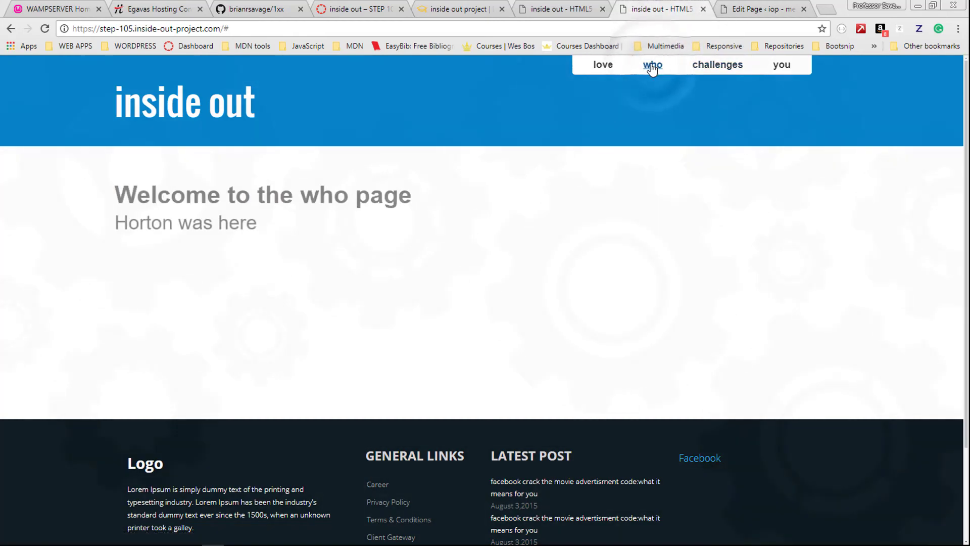